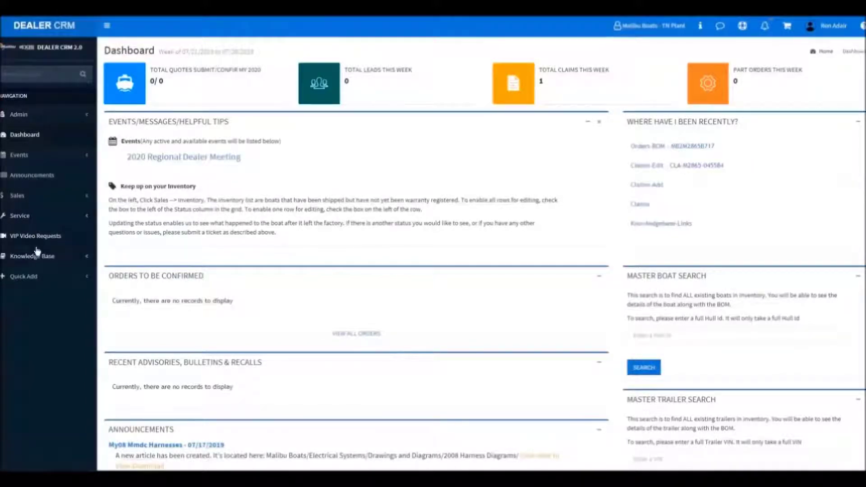
Open the warranty claims list from the service section and begin creating a new claim.
click(27, 215)
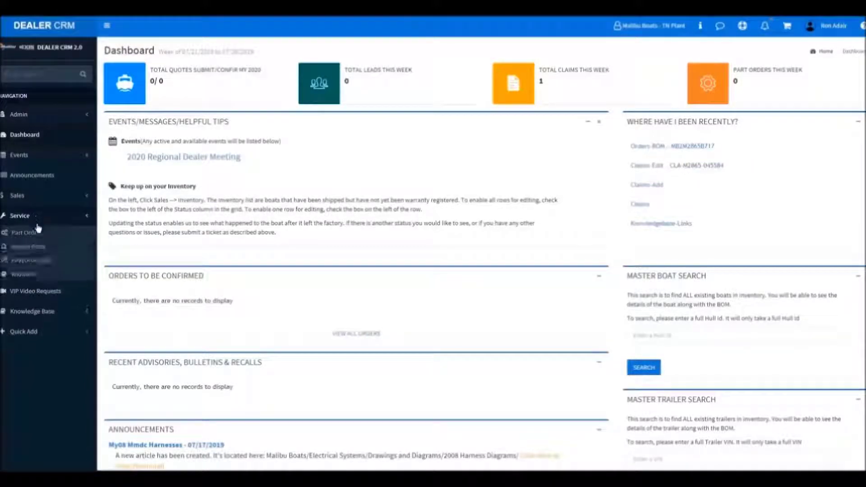
click(30, 274)
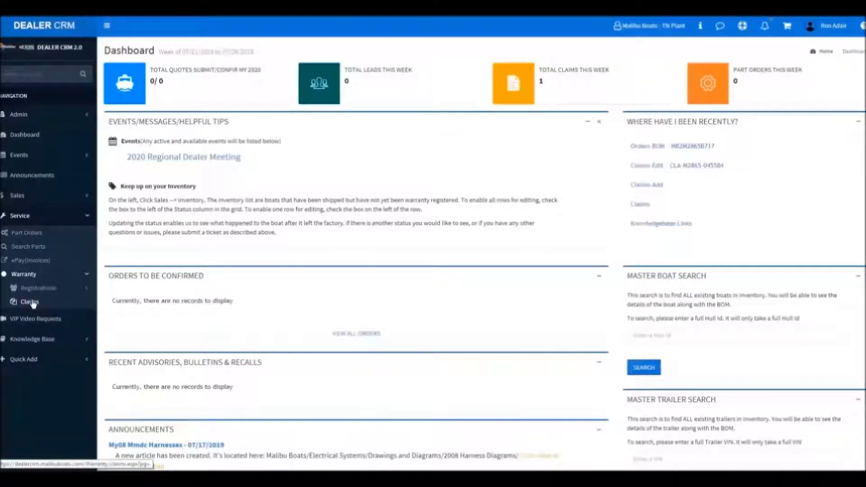
click(32, 303)
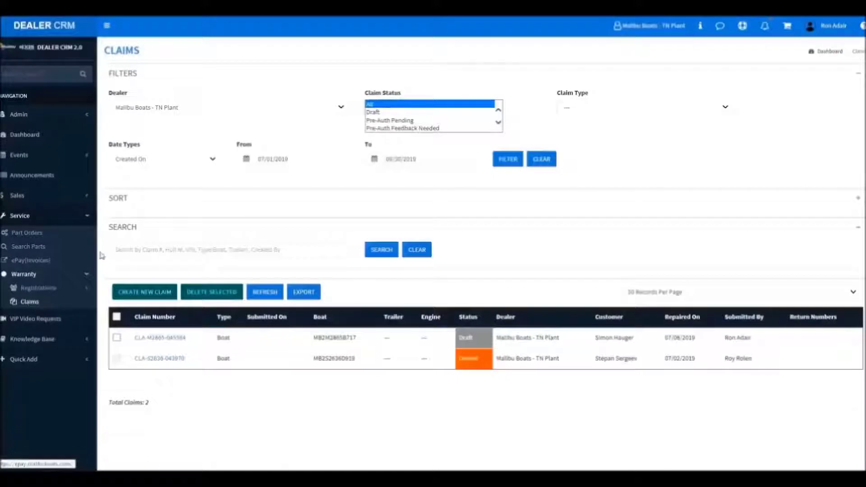
click(145, 292)
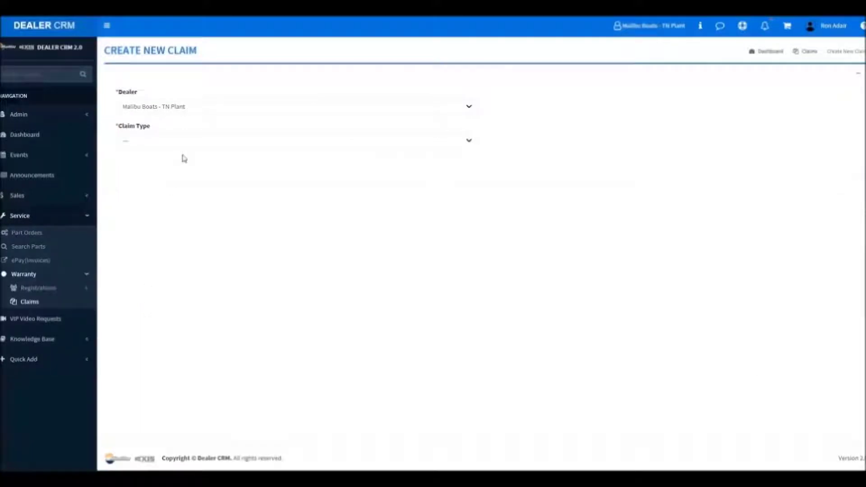
Set the claim type to Boat, find the boat by pasting its copied hull ID, and start the new claim for it.
click(195, 143)
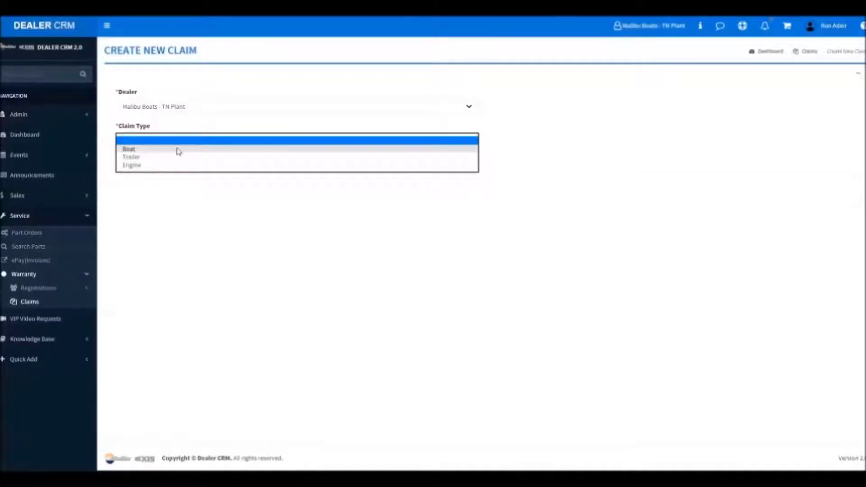
click(177, 150)
click(135, 177)
right_click(136, 177)
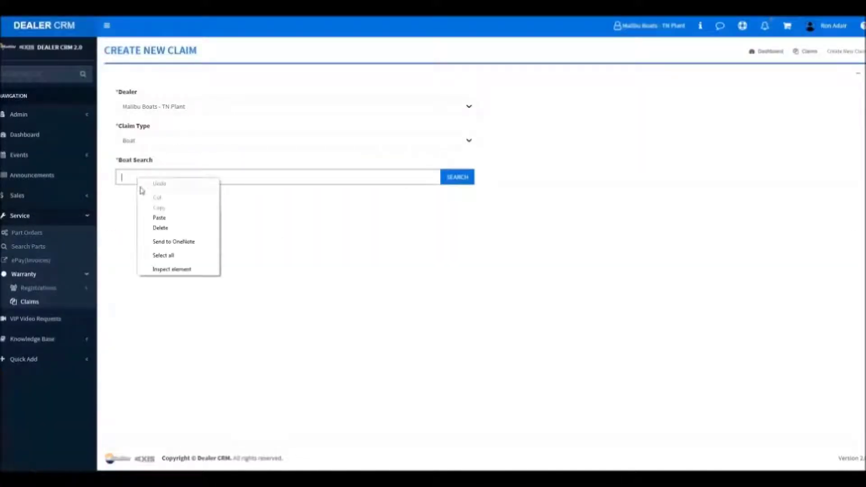
click(155, 217)
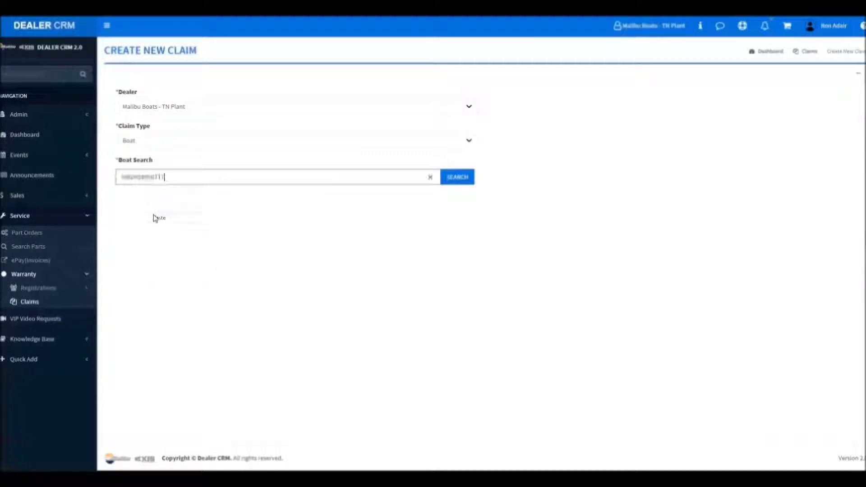
click(462, 181)
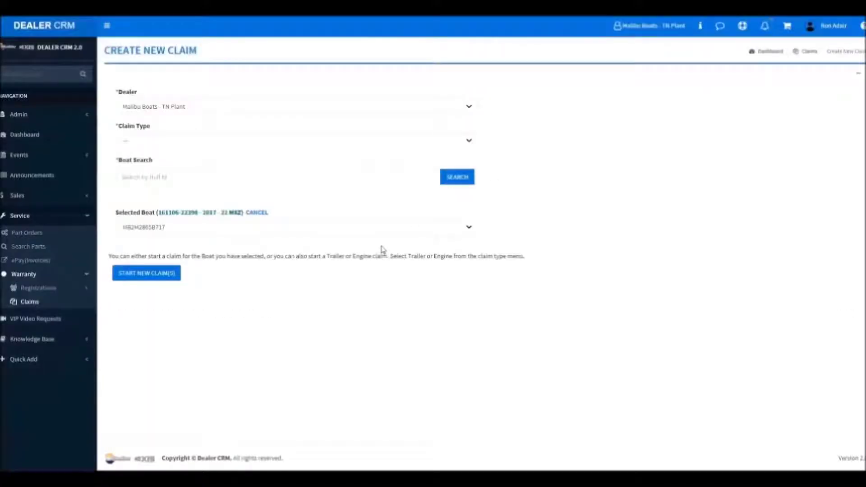
click(365, 233)
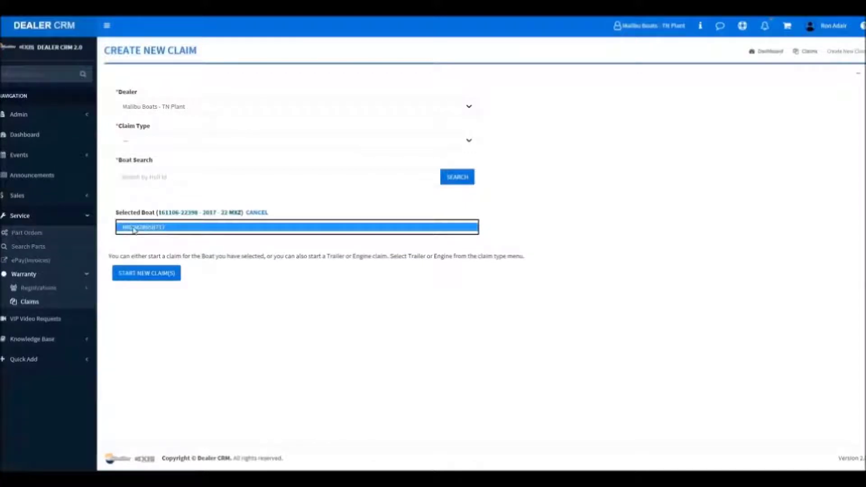
click(155, 273)
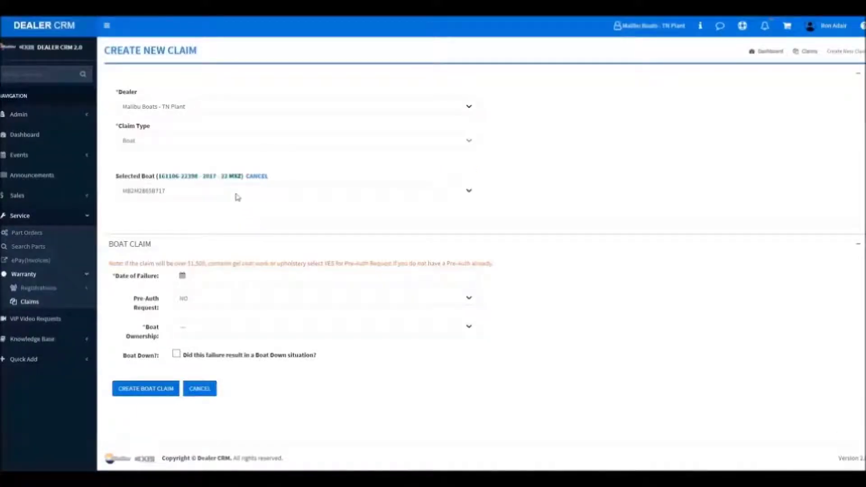
Set the boat claim's date of failure to 07/01/2019 and keep the pre-auth request at NO.
click(183, 277)
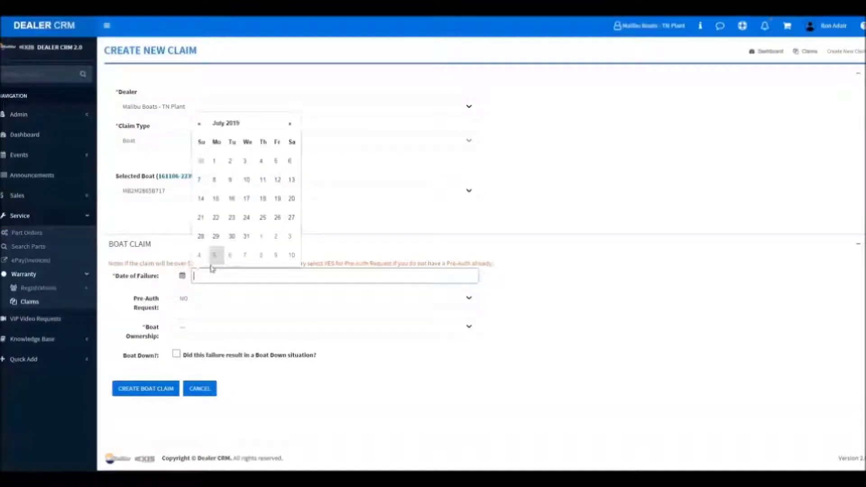
click(217, 161)
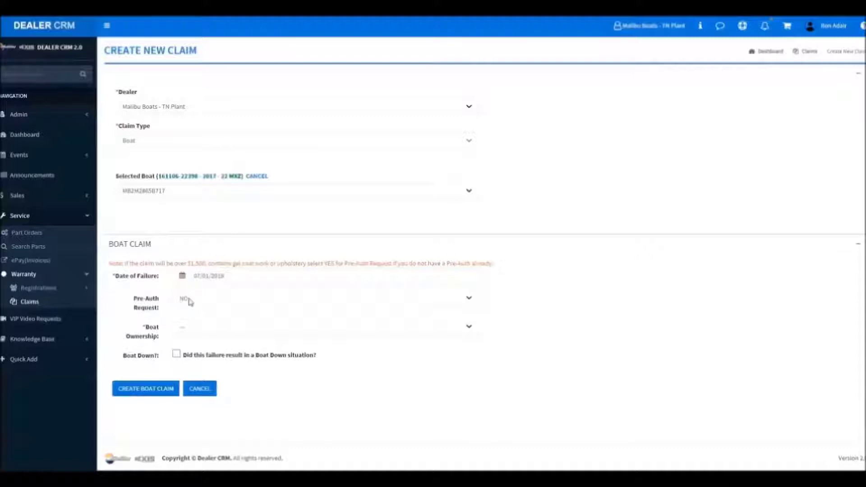
drag(109, 263, 307, 264)
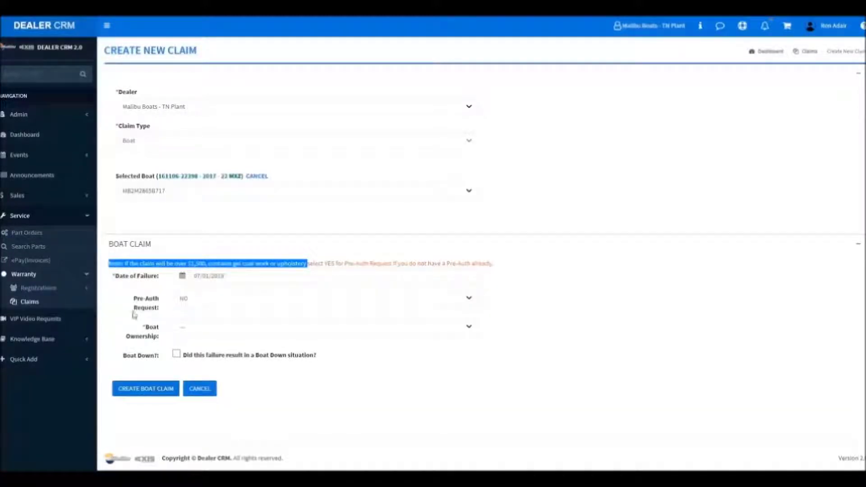
click(123, 316)
click(202, 300)
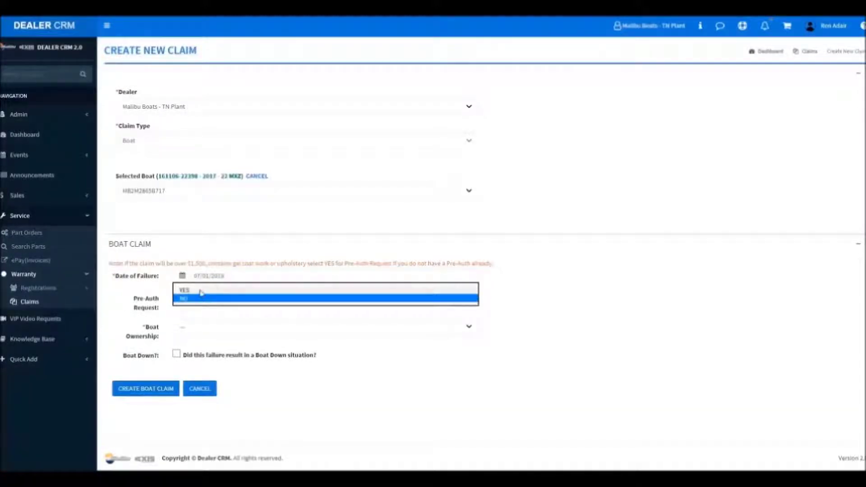
click(198, 299)
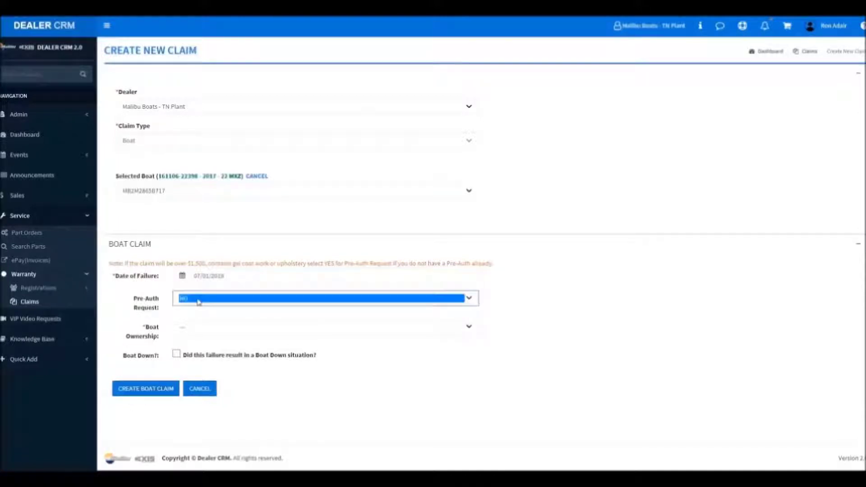
Set the boat ownership to Customer and create the boat claim.
click(209, 333)
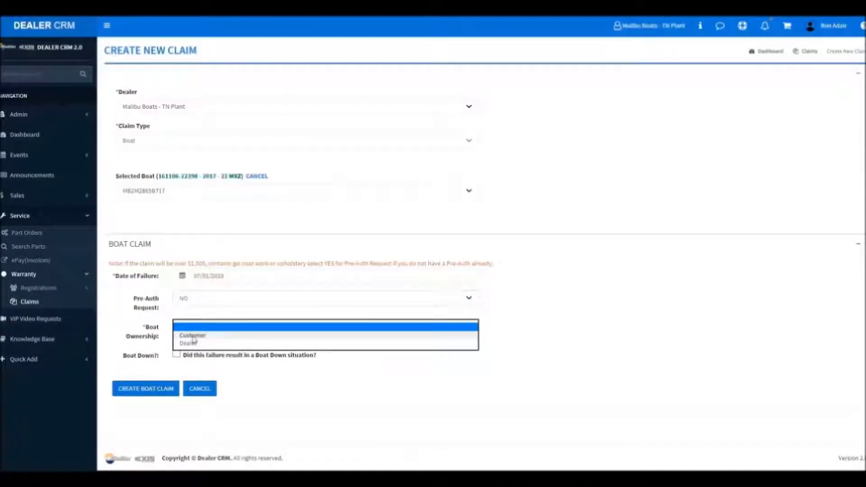
click(209, 335)
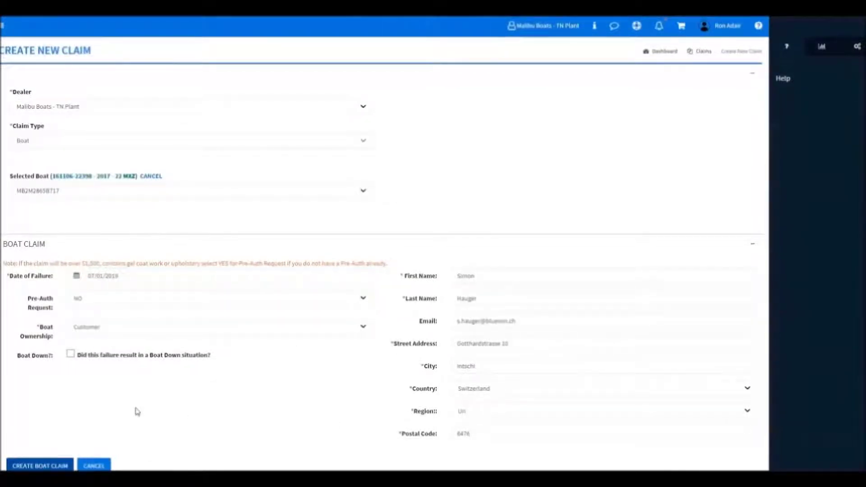
scroll(137, 411, down, 1)
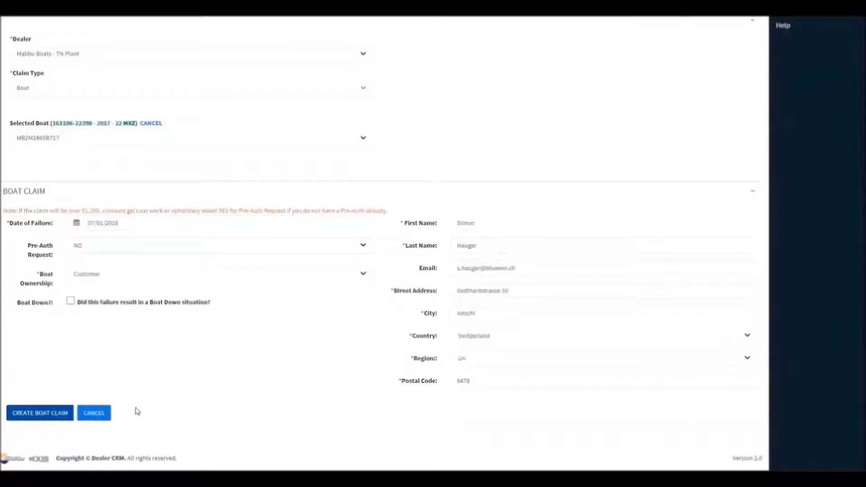
click(40, 414)
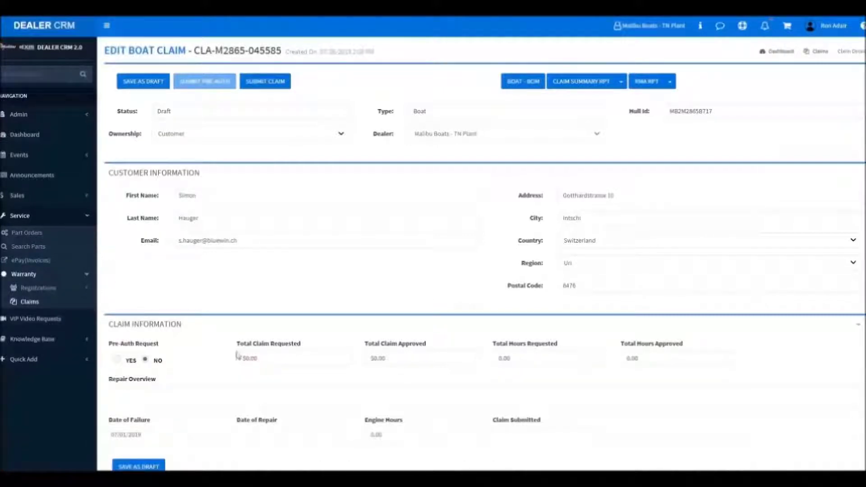
Enter the repair overview "Swim pad was peeling. Replaced swim pad. Surf gate actuator was giving a reed switch error. Found corrosion. Repaired connection.".
scroll(226, 338, down, 3)
click(114, 255)
text(Swi)
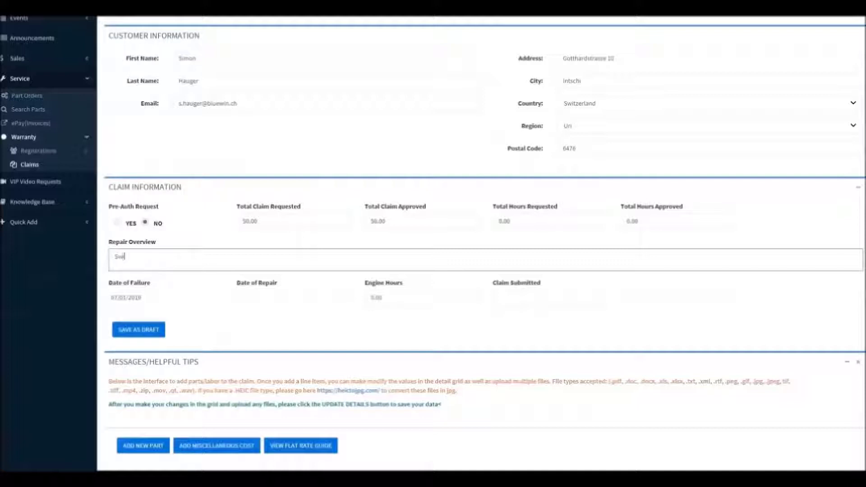
text(m pad w)
text(as peeling. Repaiced swim p)
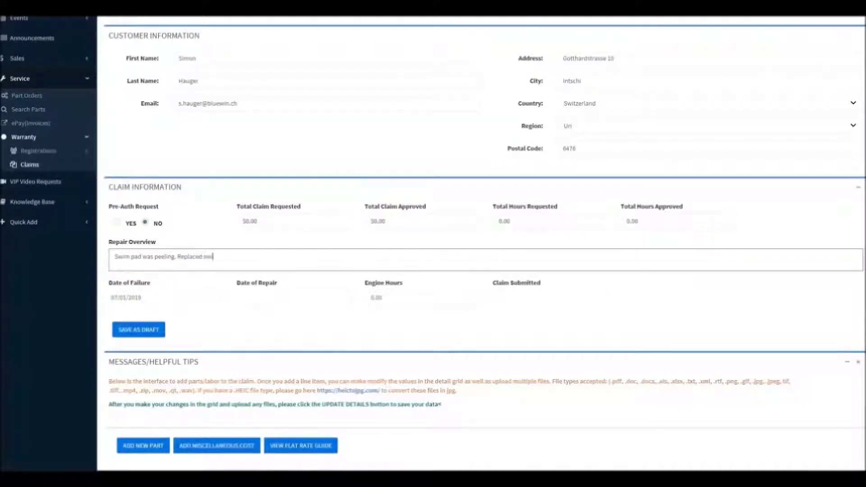
text(ad. Surf gate actuator was giving a)
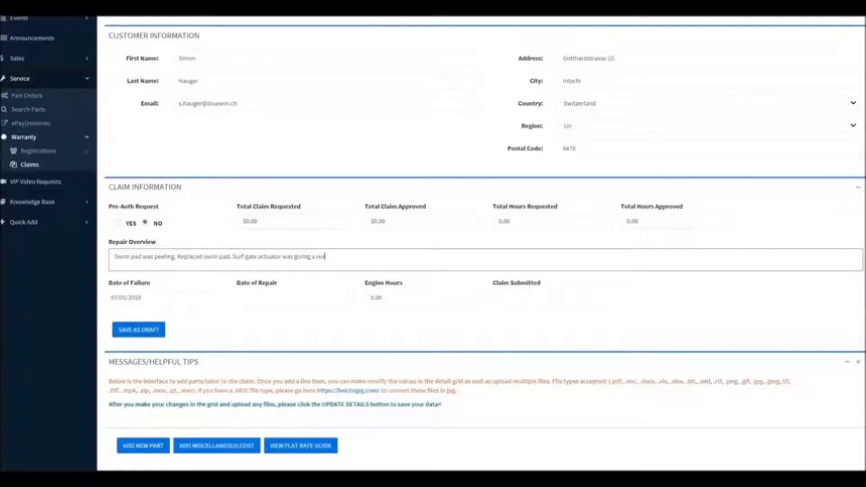
text( reed switch error. Found compo)
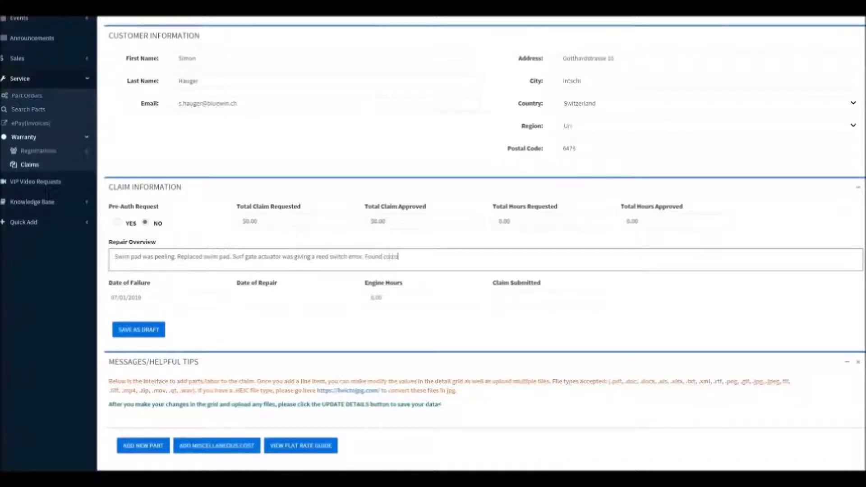
text(sion. Rep)
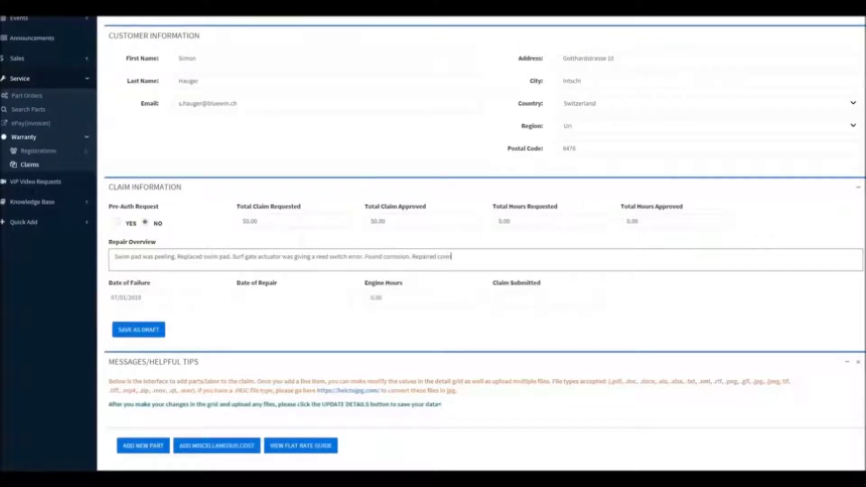
text(aired connection)
Set the claim's date of repair to 07/08/2019 and the engine hours to 1.5.
click(289, 296)
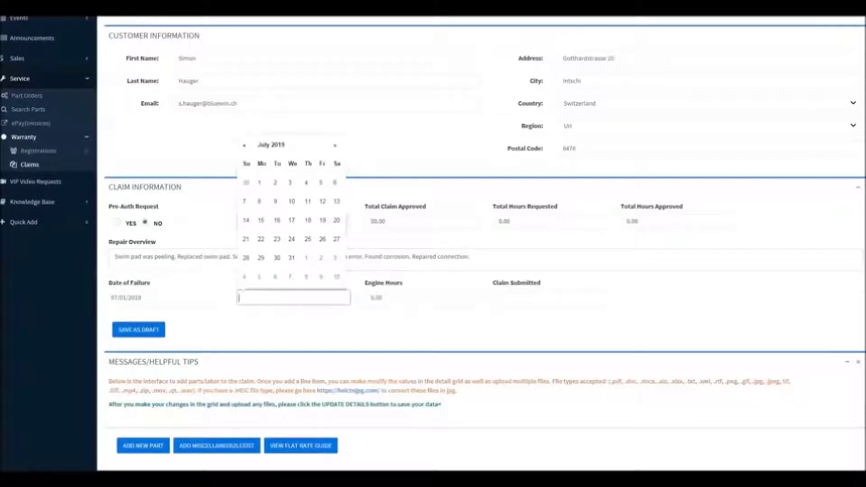
click(259, 201)
click(382, 298)
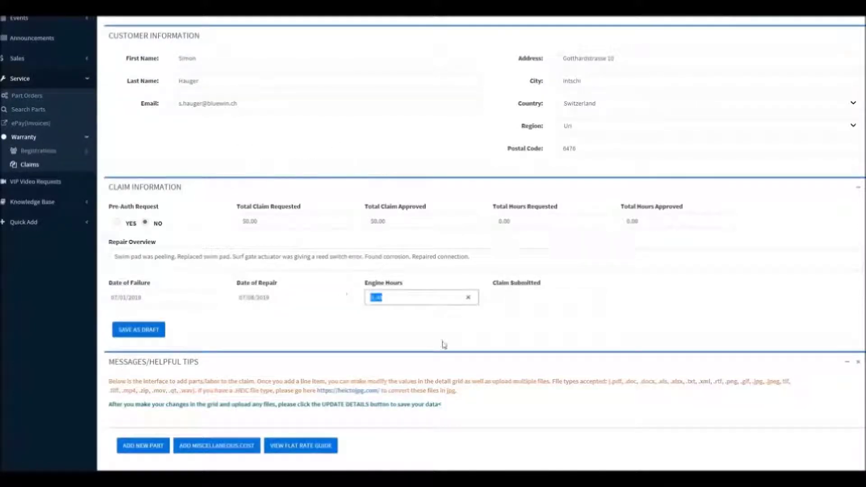
text(1.5)
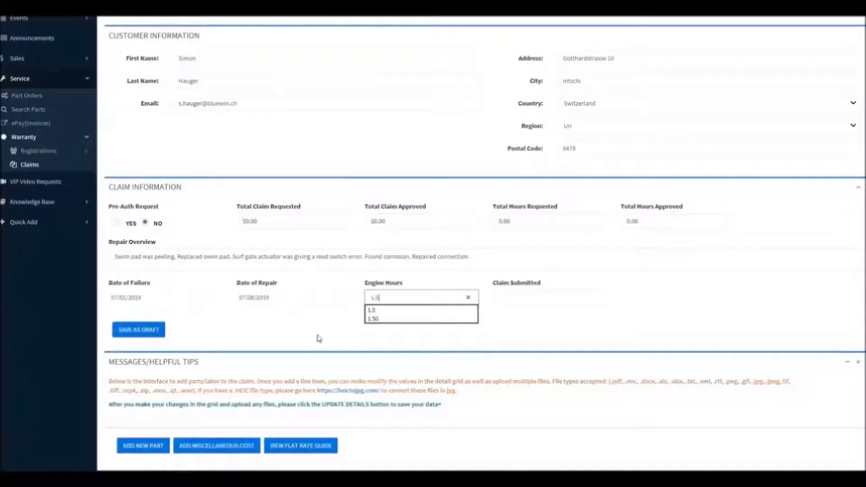
click(331, 313)
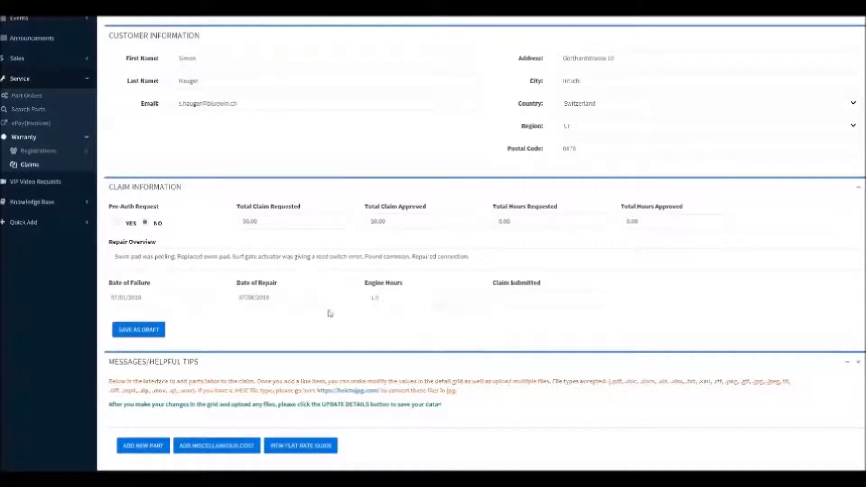
Start adding a new part to the claim and make the general parts search ready for entry.
scroll(256, 328, down, 2)
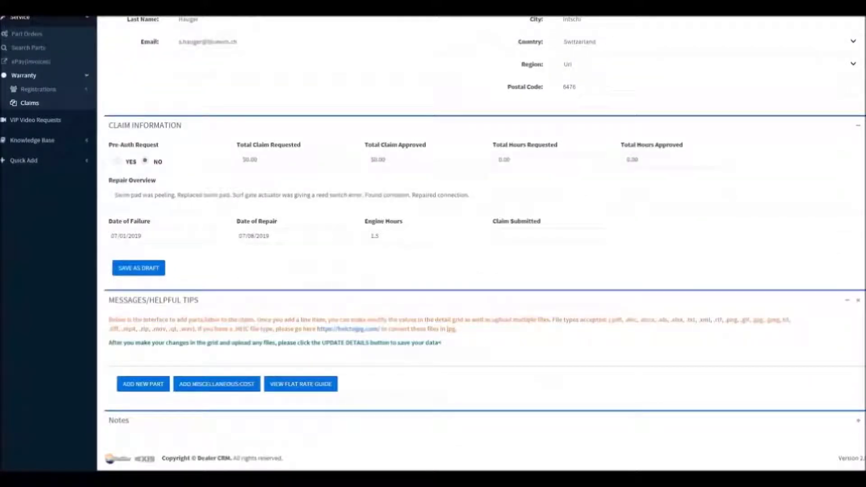
click(146, 384)
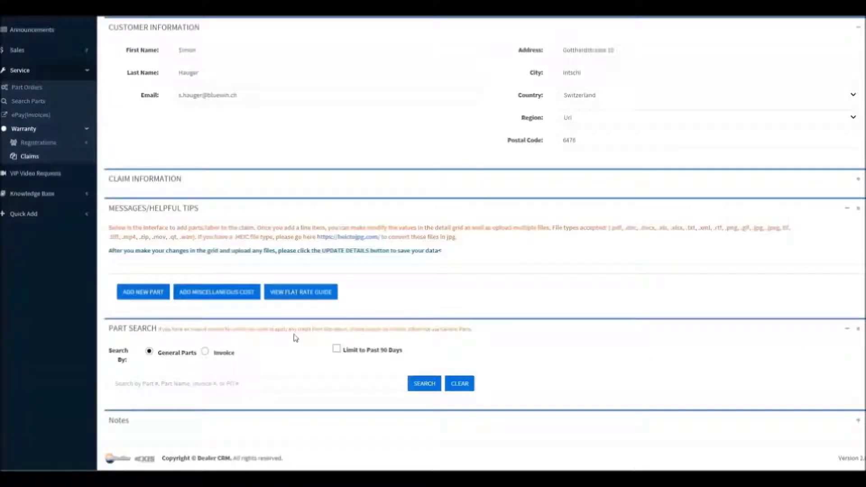
click(111, 384)
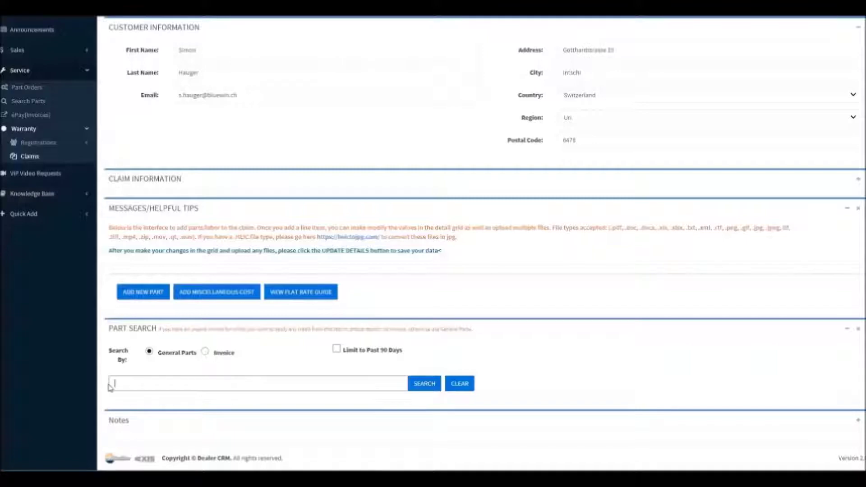
Open the boat's bill of materials and copy item number 4744181.2 of the gray/black swimstep pad.
scroll(547, 373, up, 4)
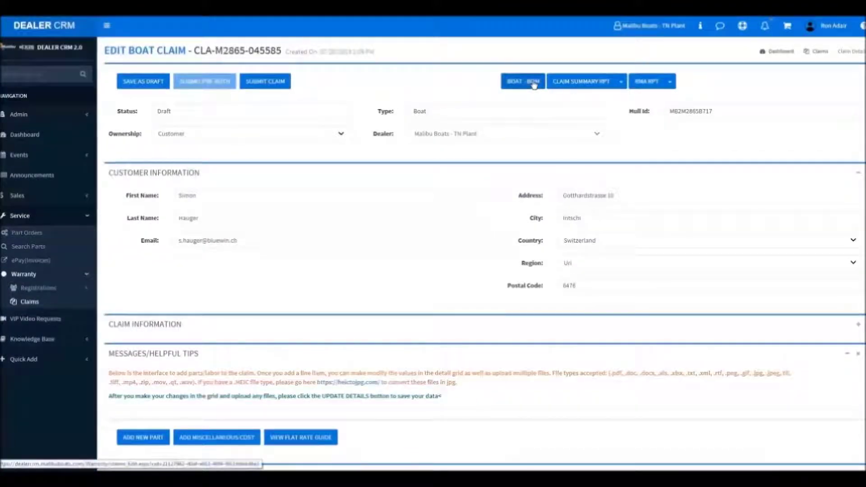
click(534, 85)
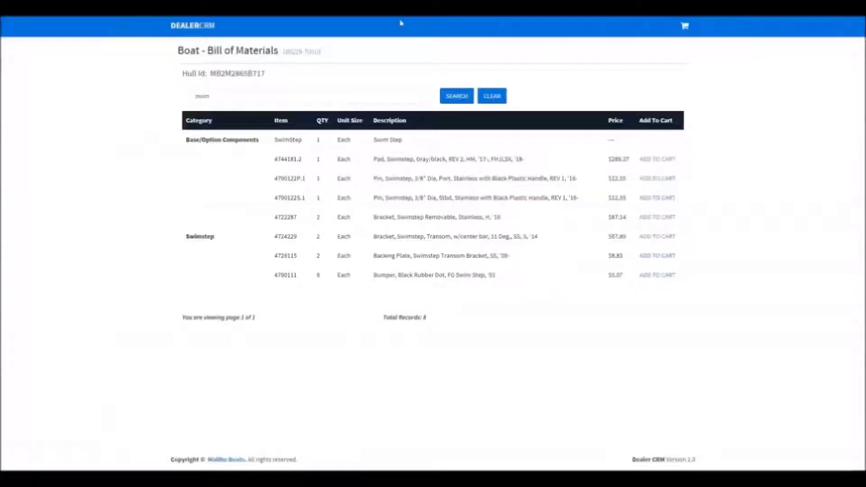
drag(217, 96, 149, 100)
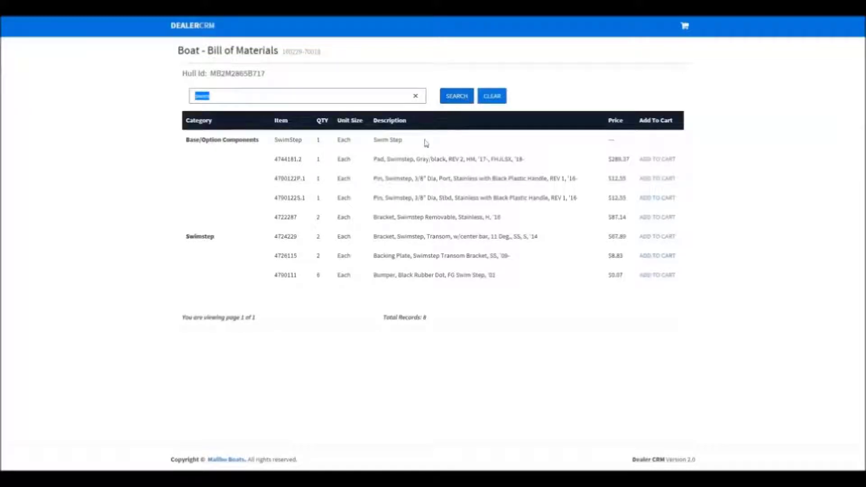
drag(373, 158, 525, 166)
drag(305, 166, 274, 162)
right_click(281, 163)
click(300, 177)
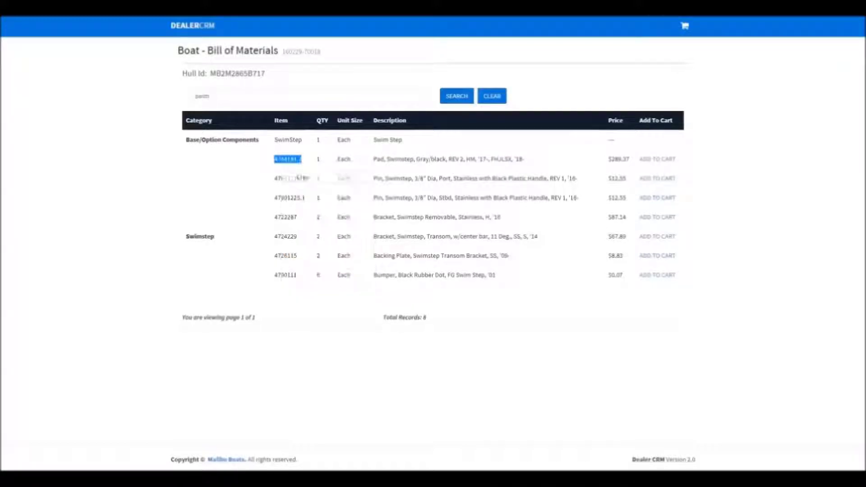
Leave the bill of materials, return to the boat claim, and search general parts for the copied item number 4744181.2.
click(135, 201)
key(ctrl+w)
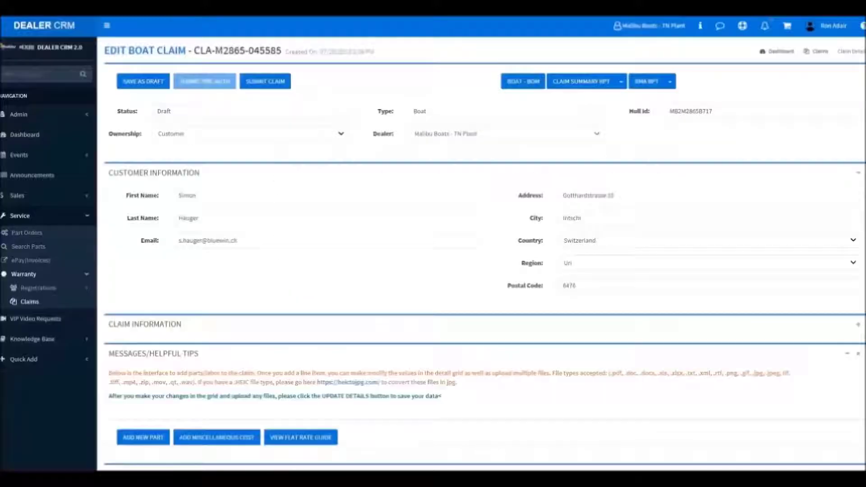
scroll(115, 300, down, 3)
click(114, 391)
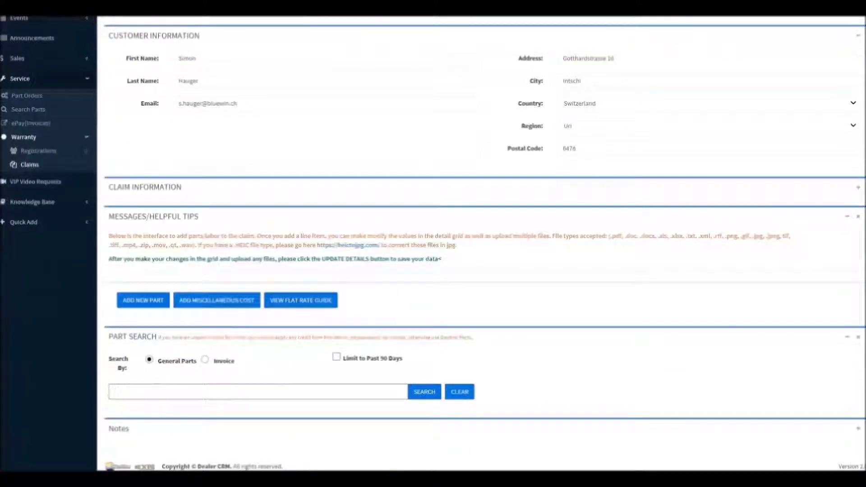
click(114, 391)
key(ctrl+v)
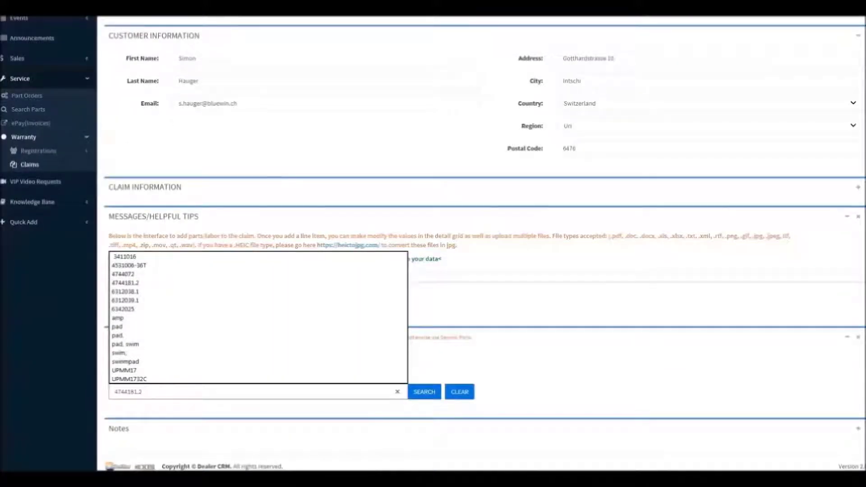
click(425, 392)
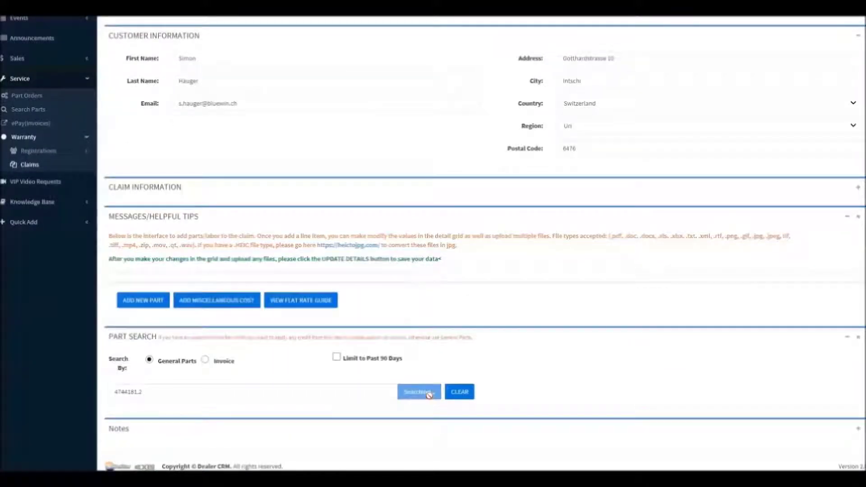
Add the gray/black swimstep pad from the part search results to the claim.
scroll(408, 395, down, 2)
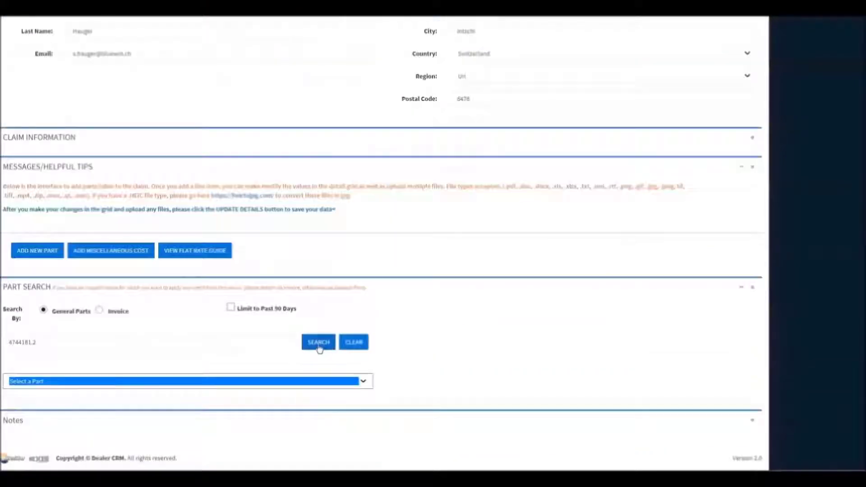
click(109, 387)
click(111, 393)
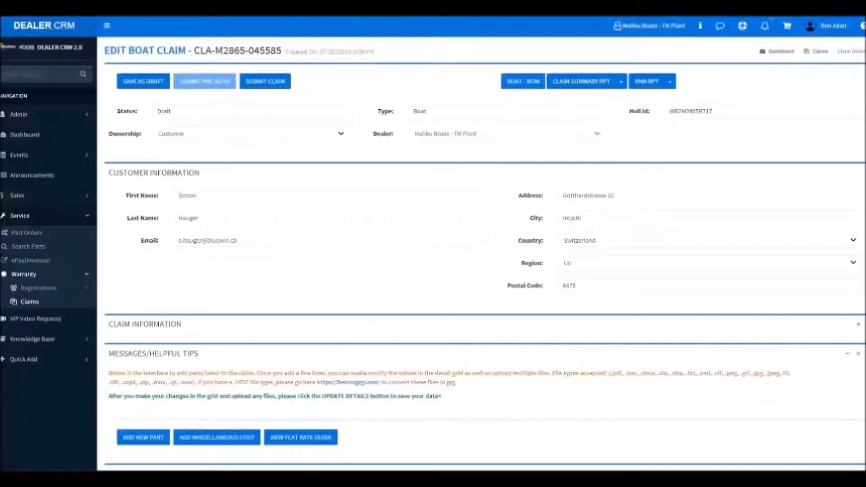
Enter "Pad was peeling. Replaced pad." as the swimstep pad's problem and resolution, and save the line details.
scroll(367, 377, down, 6)
click(577, 313)
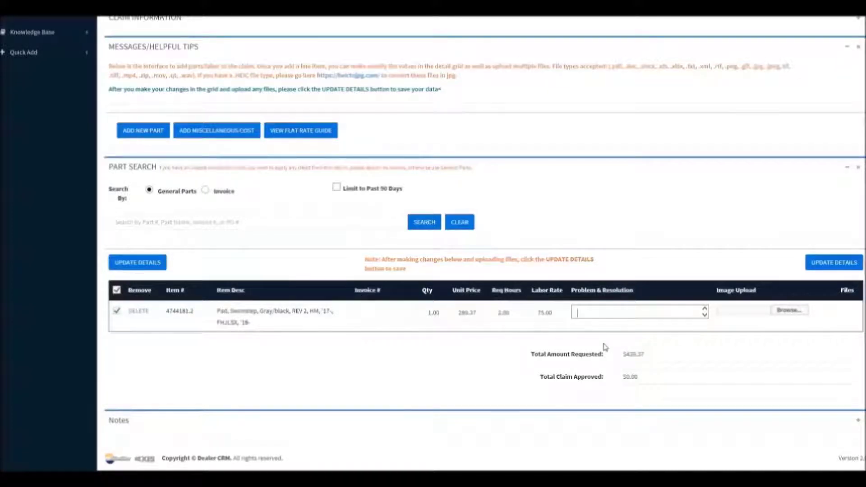
text(d w)
text(a)
text(s pos)
text(ling. Replaced)
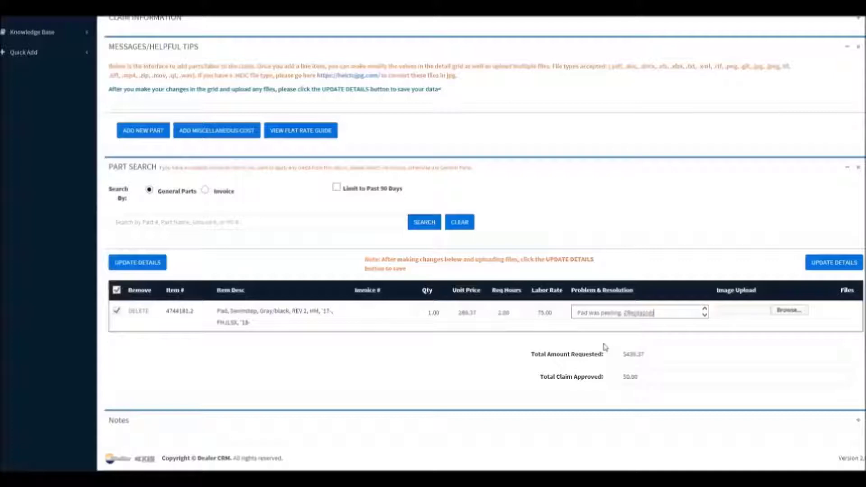
text( pad)
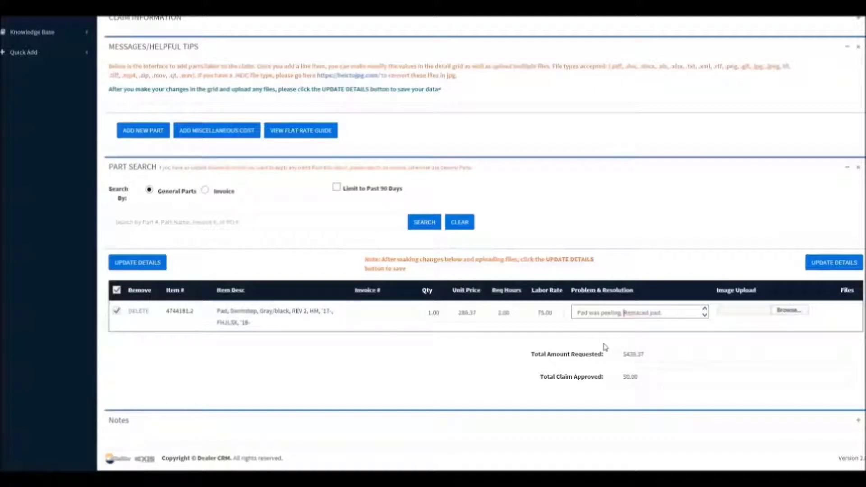
text(.)
click(830, 263)
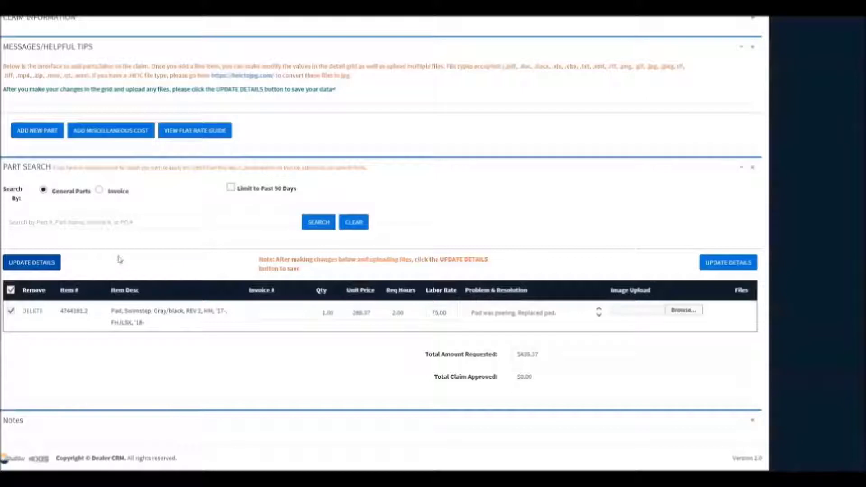
Add the miscellaneous cost "Warranty Claim, Diagnosis, .5 HR" to the claim.
click(118, 135)
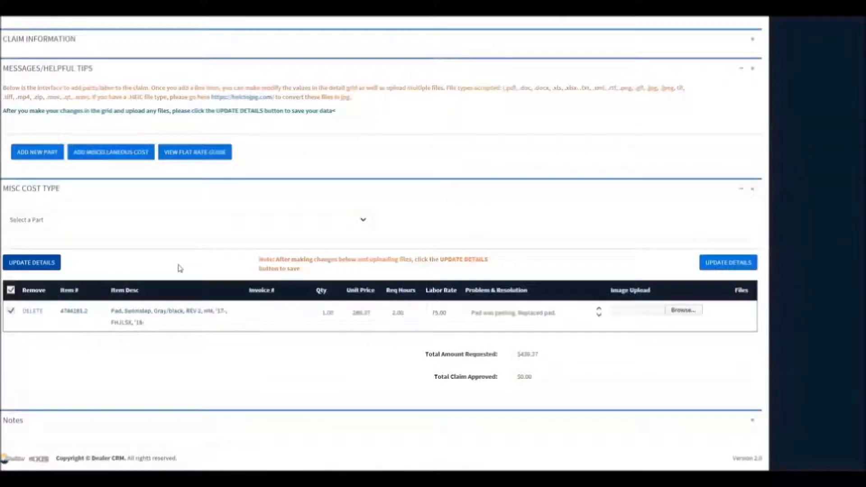
click(172, 224)
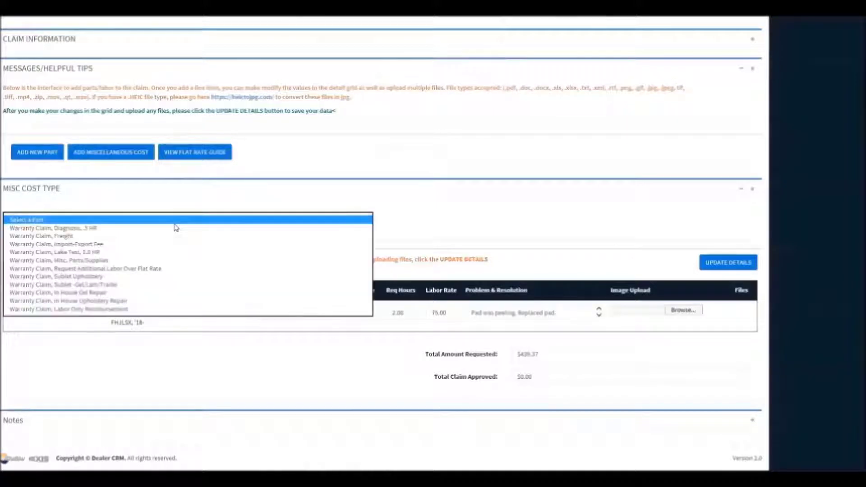
click(78, 231)
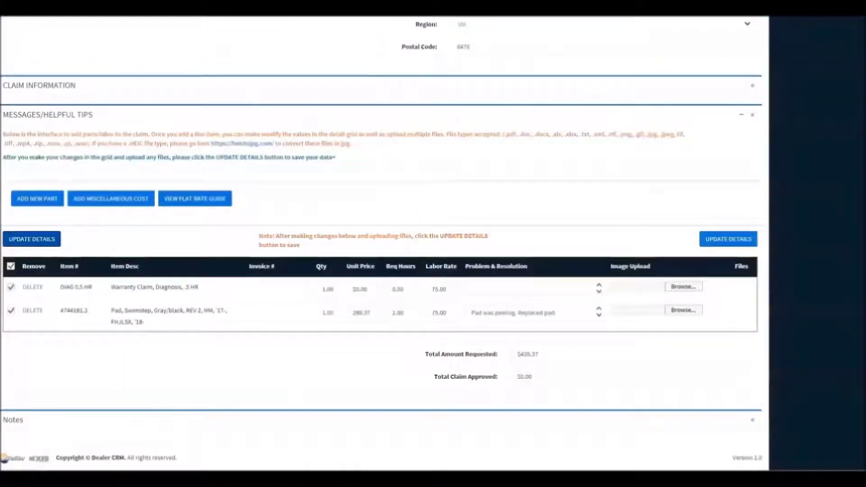
Enter "Diagnosed surf gate actuator problem. Found corrosion at connector." as the diagnosis line's problem and resolution, and save the details.
click(514, 289)
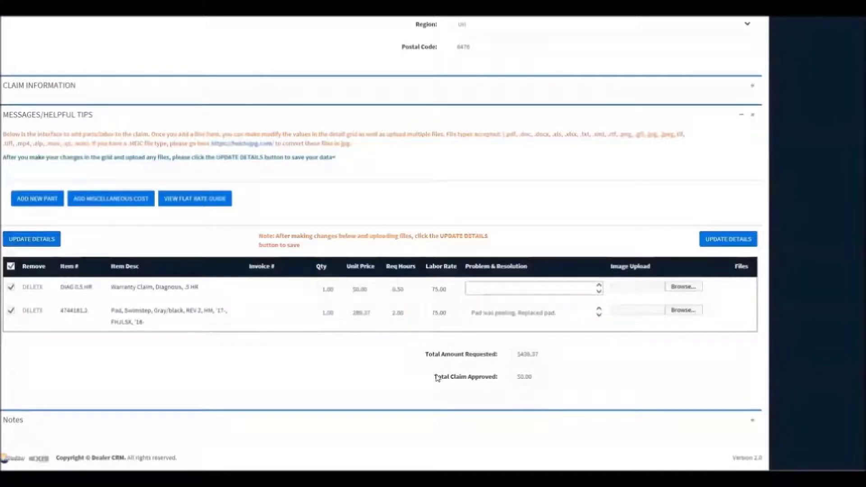
text(Diagnosed)
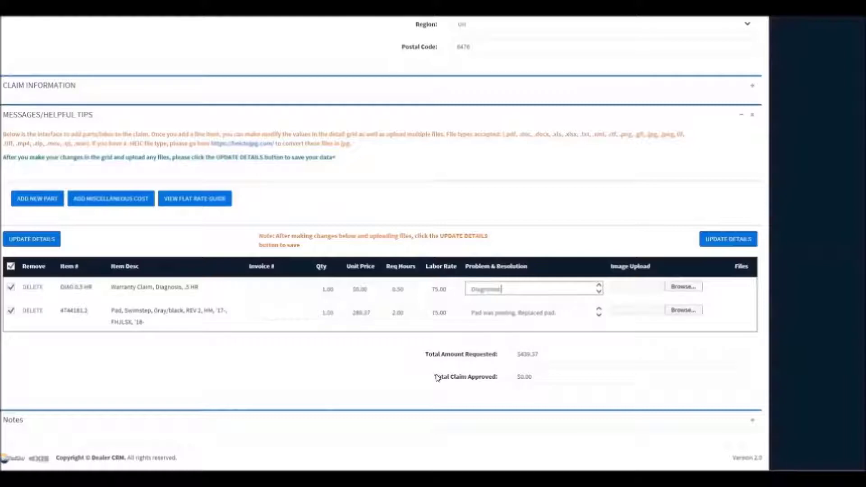
text( swim gate actuator pi)
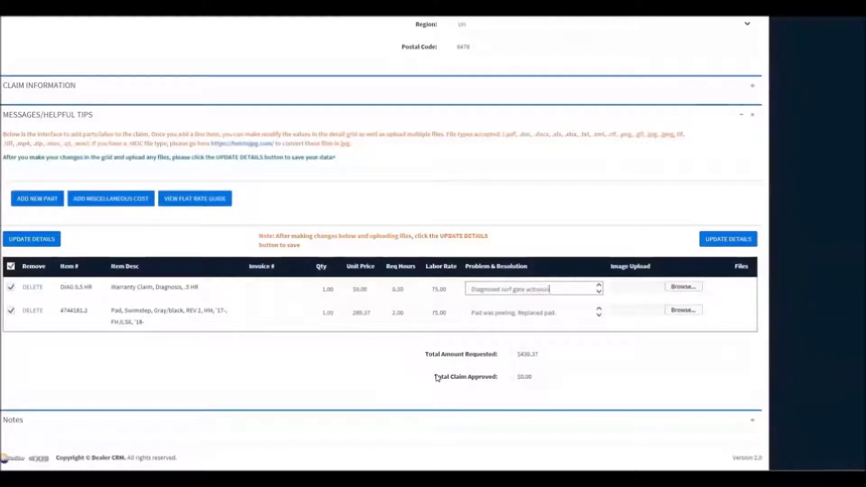
text(oblem.)
text( Found corros)
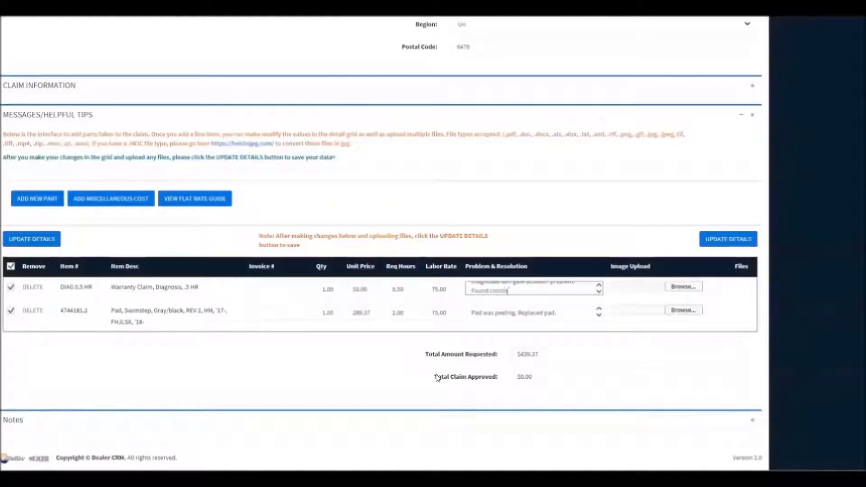
text(ion at connector.)
click(724, 240)
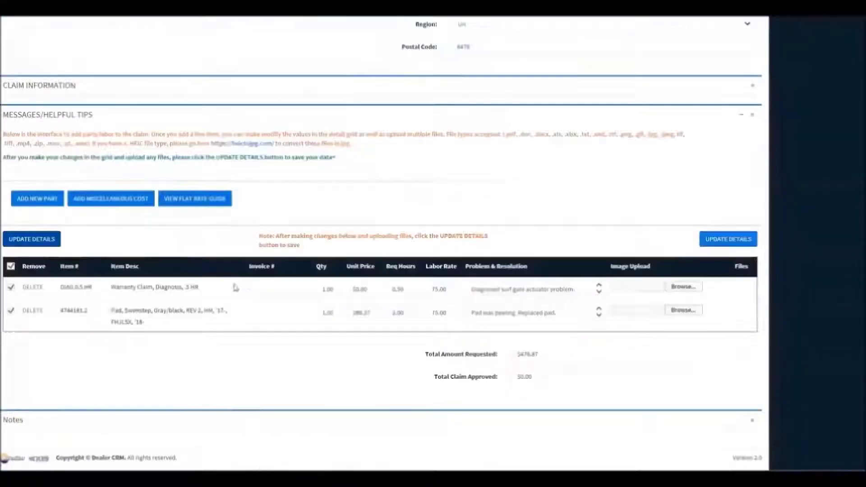
Add the miscellaneous cost "Warranty Claim, Misc. Parts/Supplies" and set its unit price to 4.50.
click(120, 203)
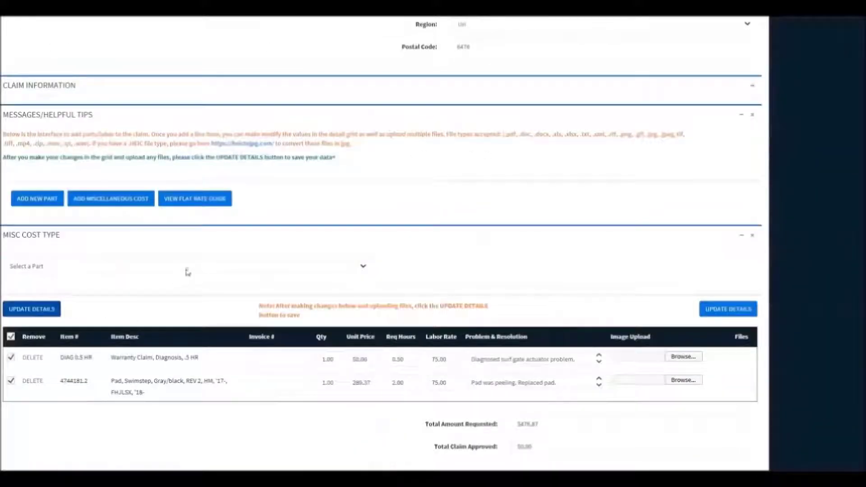
click(186, 273)
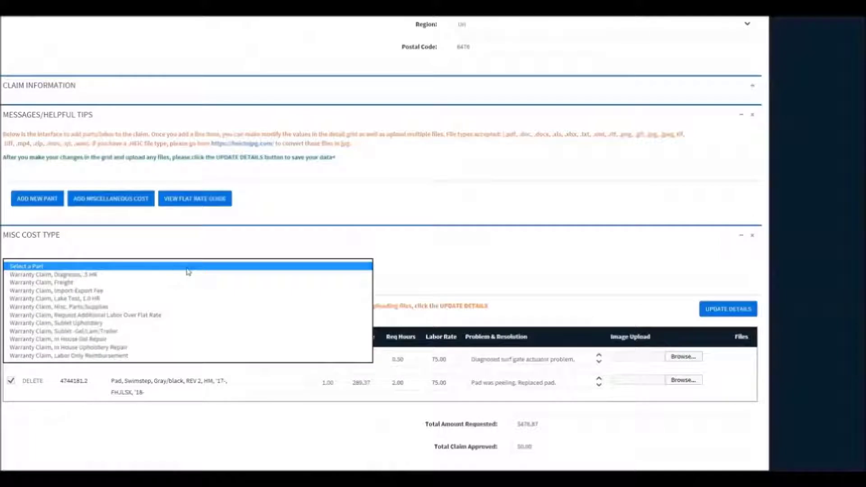
click(83, 308)
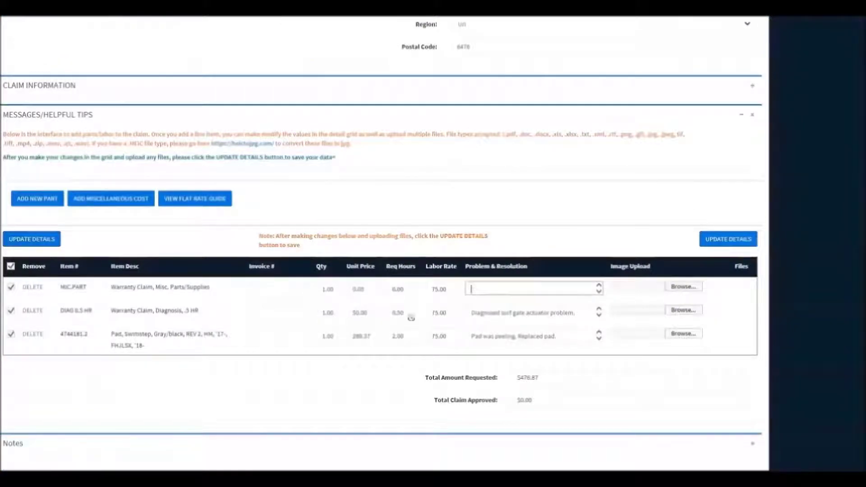
click(347, 291)
text(4.50)
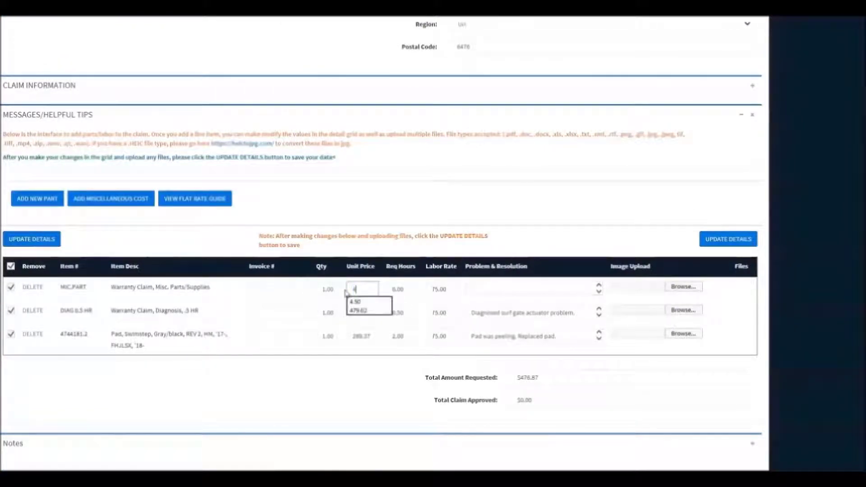
Enter "Heat shrink for actuator repair." as the parts/supplies line's problem and resolution, and save the line details.
click(479, 289)
text(He)
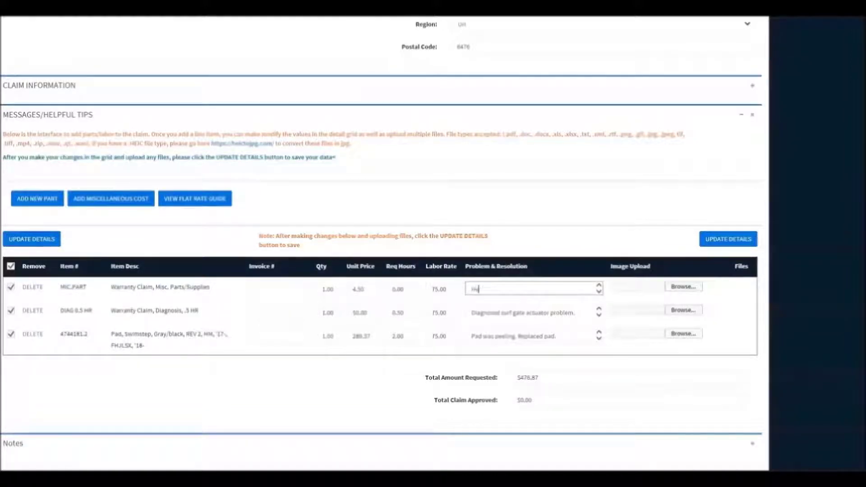
text(at shrink for wi)
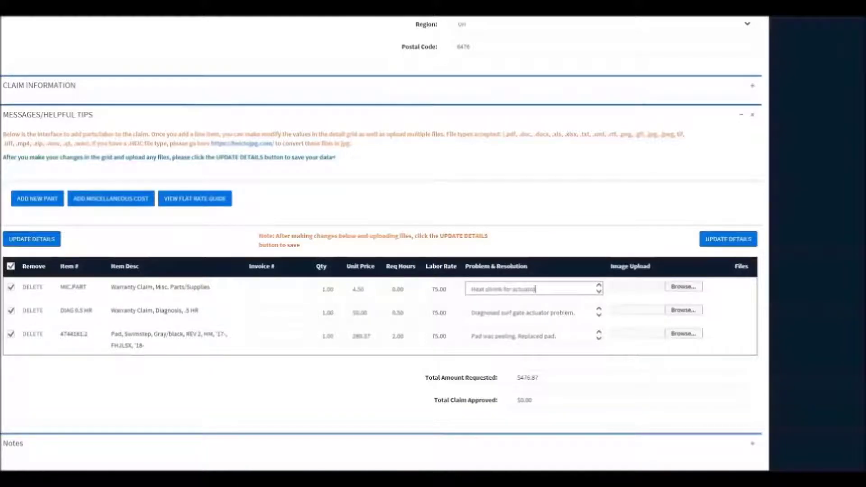
text(tuator repa)
key(BackSpace)
key(BackSpace)
text(pair.)
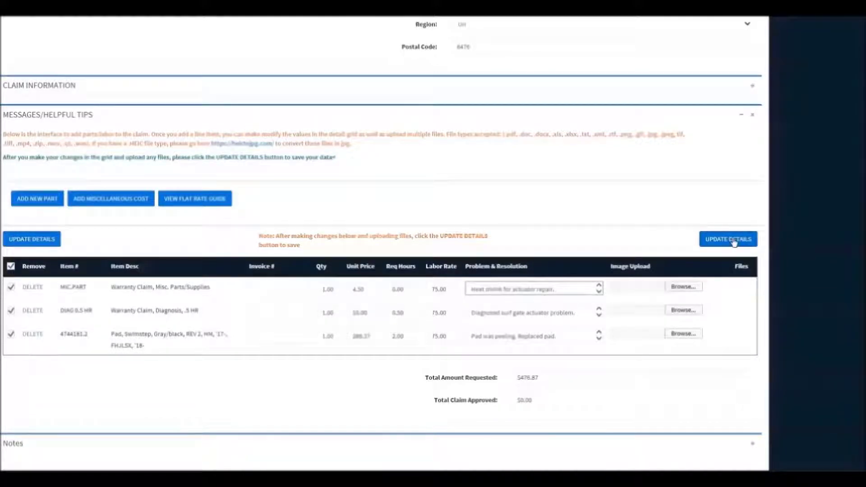
click(728, 239)
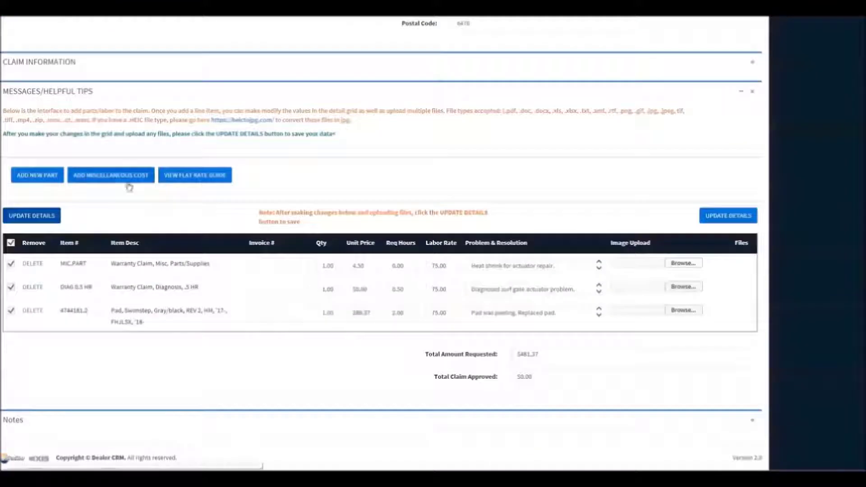
Add the miscellaneous cost "Warranty Claim, Labor Only Reimbursement" to the claim.
click(128, 177)
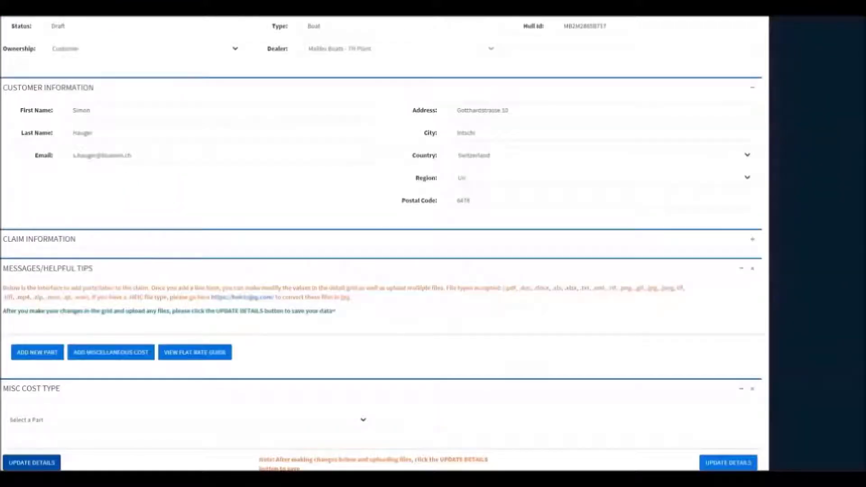
click(176, 246)
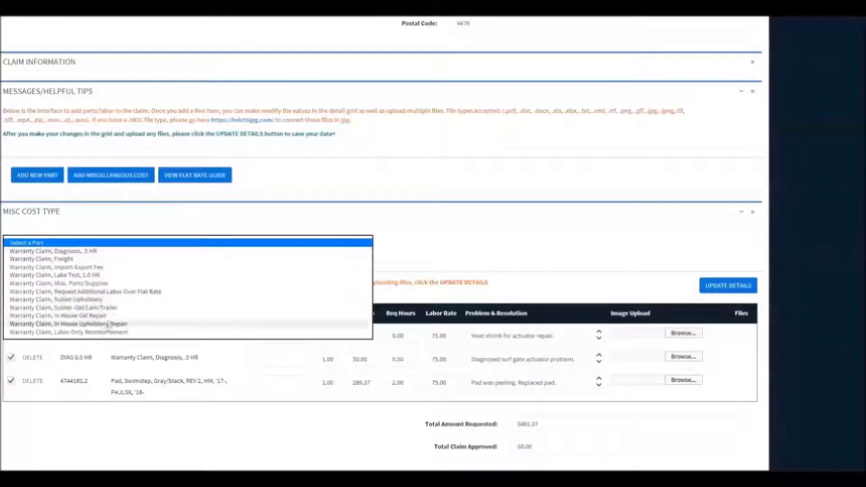
click(106, 334)
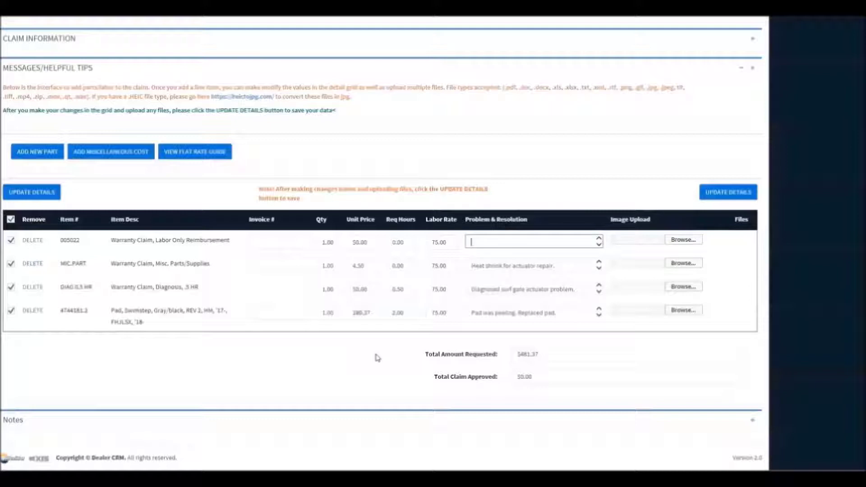
Enter "Repaired corroded connection on surf gate harness." as the labor-only line's problem and resolution, and save the details.
text(Repai)
text(red re)
text(rroded jo)
text(nnection)
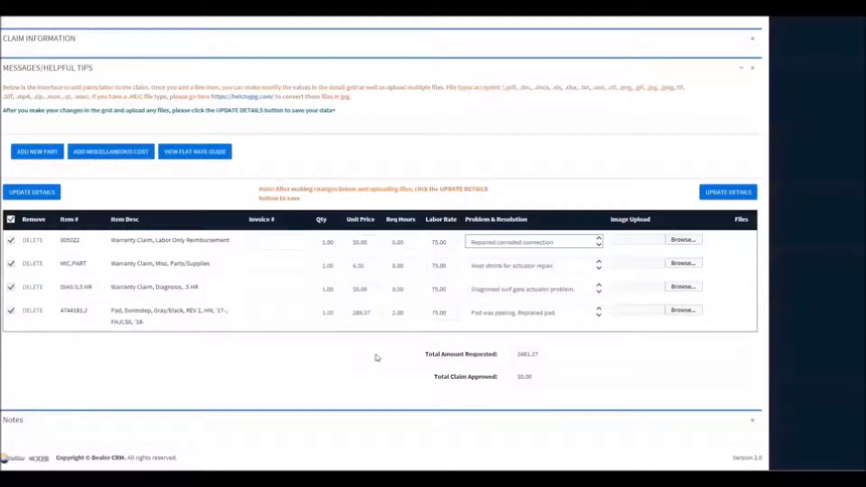
text( on surf gate harness)
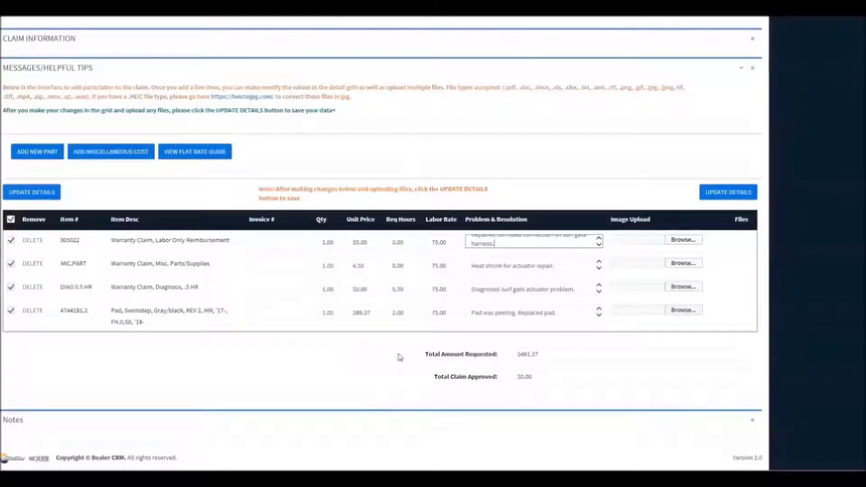
click(727, 192)
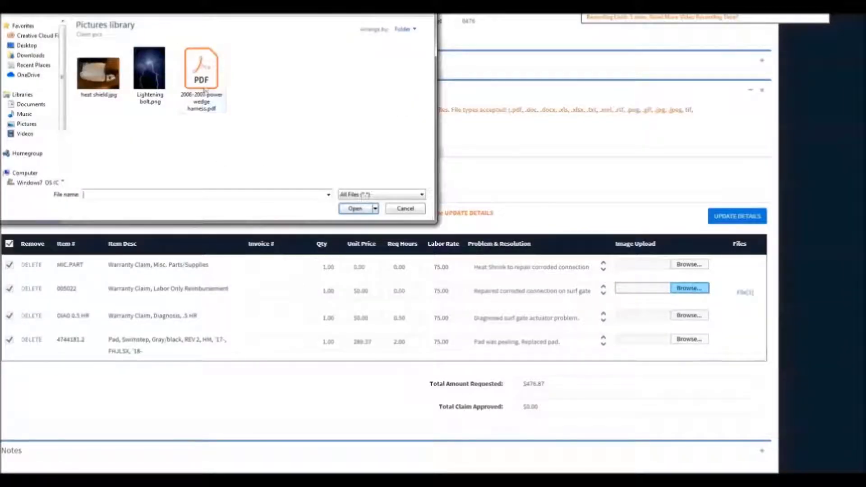
Attach heat shield.jpg, Lightening bolt.png and 2006-2007 power wedge harness.pdf to the labor-only reimbursement line and save the details.
click(212, 103)
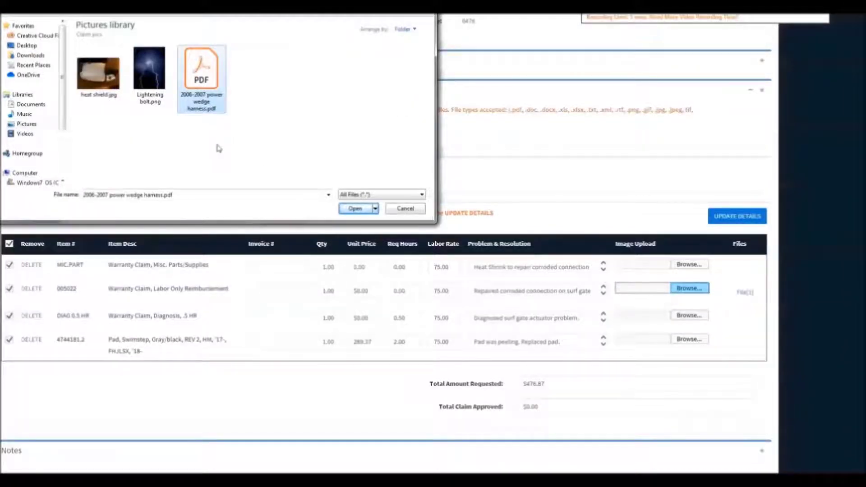
click(216, 146)
drag(229, 164, 72, 56)
click(360, 209)
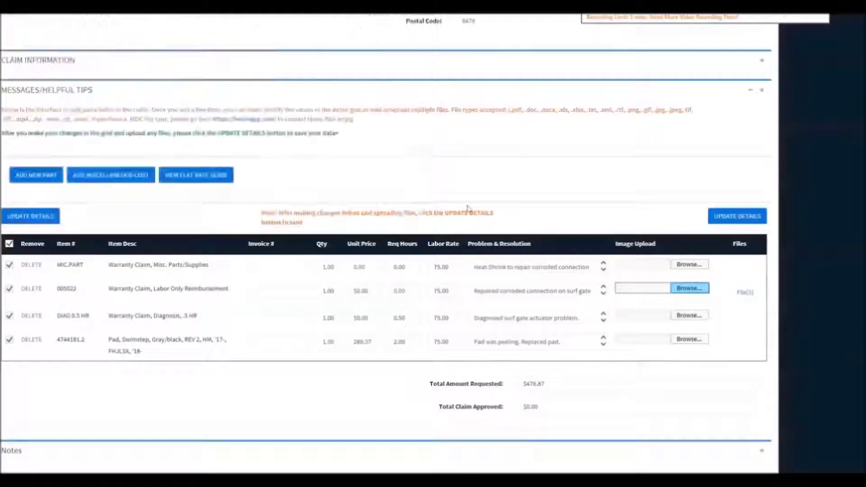
click(735, 216)
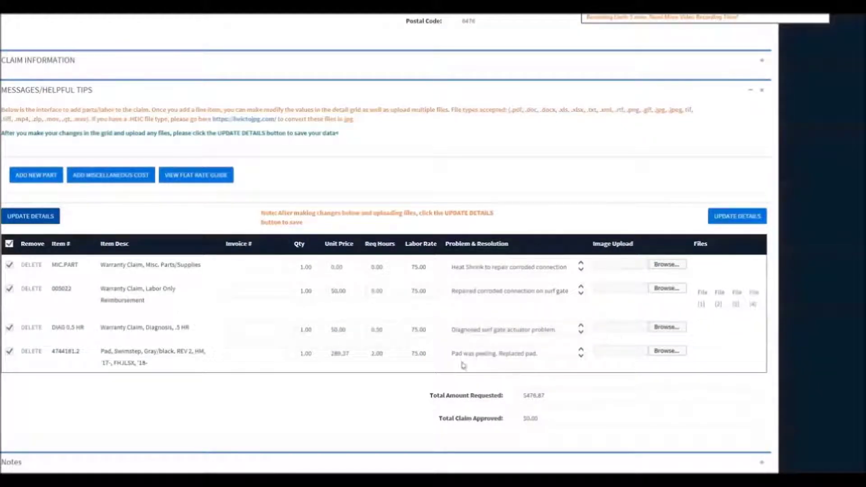
Save the boat claim with its four parts and labor lines as a draft.
scroll(328, 411, down, 1)
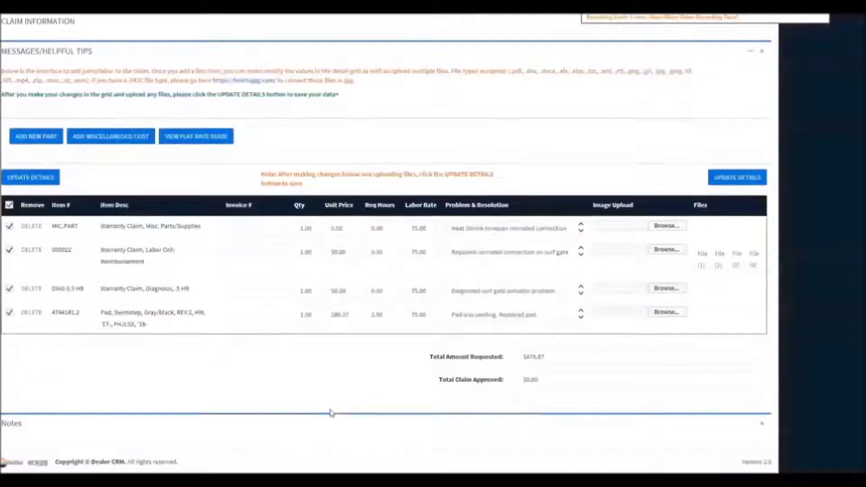
scroll(333, 413, up, 2)
scroll(333, 413, up, 5)
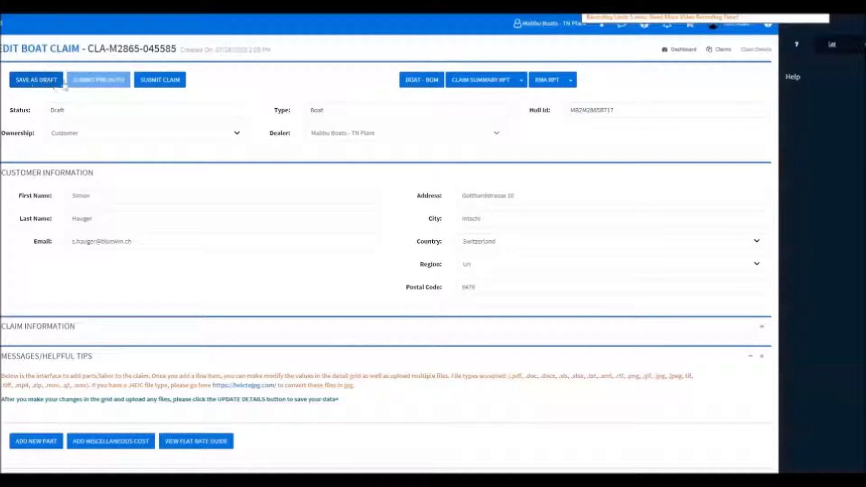
click(33, 87)
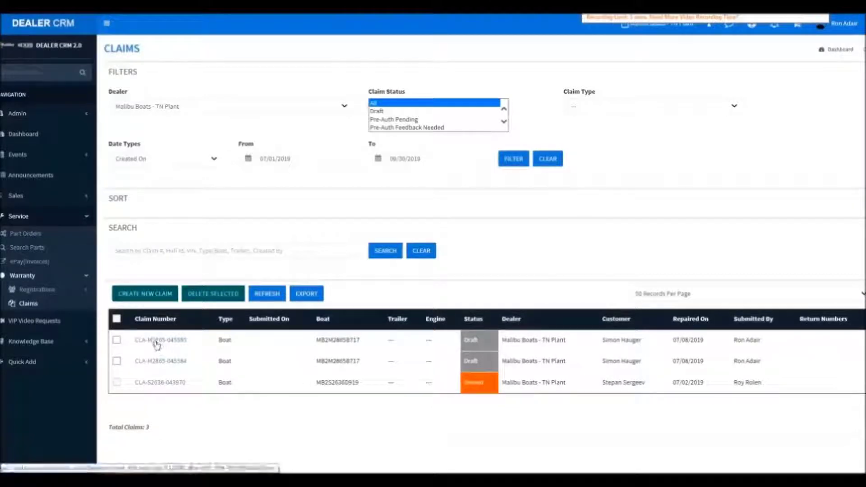
Reopen the newest draft boat claim from the claims list and add the note "Answer to question." to it.
click(290, 341)
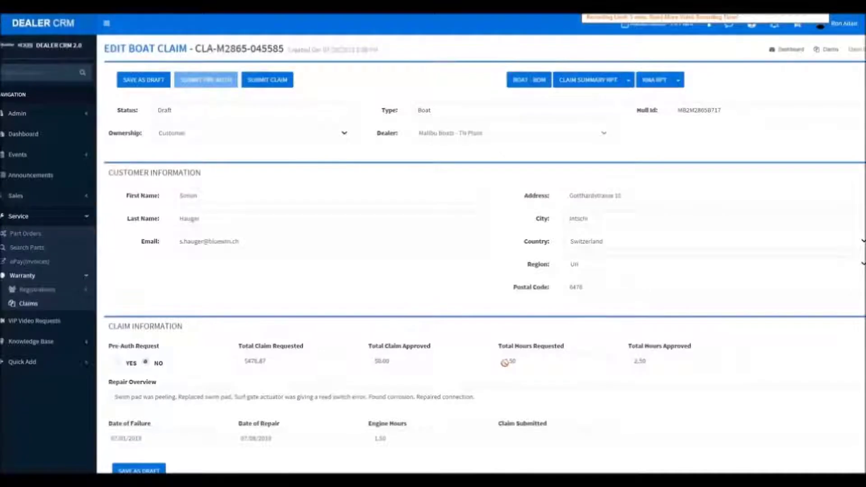
scroll(504, 363, down, 6)
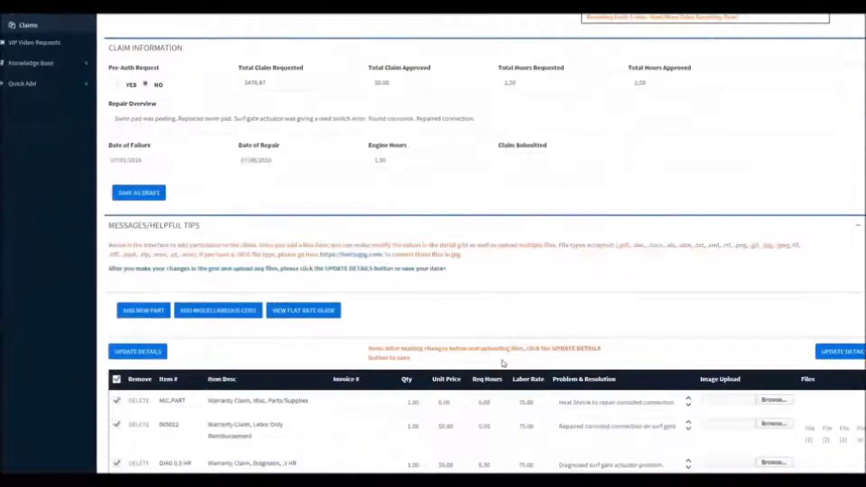
scroll(504, 363, down, 4)
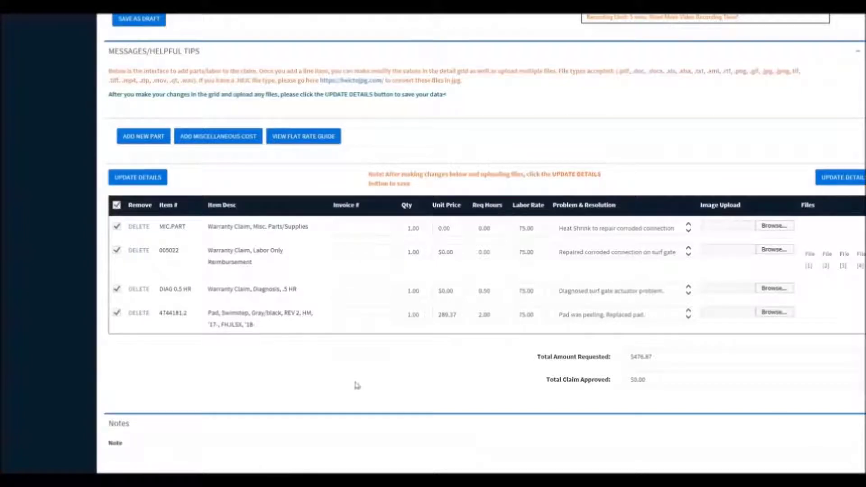
scroll(354, 384, down, 2)
click(116, 374)
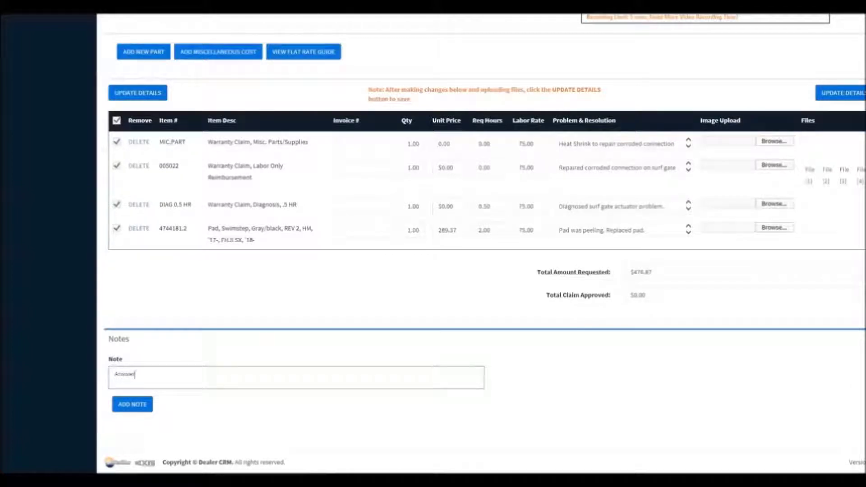
text(Answer to question.)
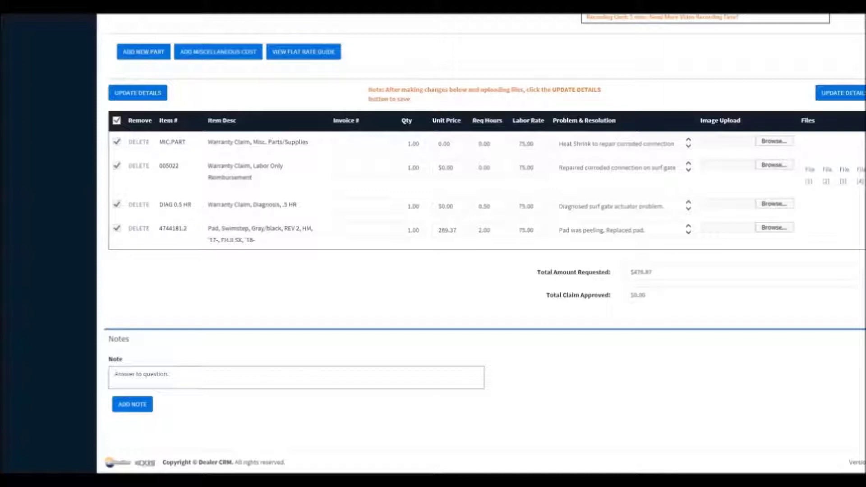
click(124, 408)
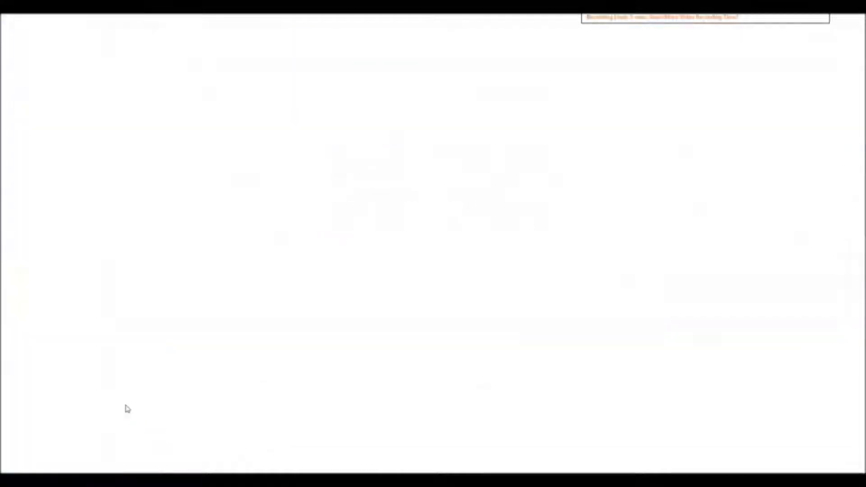
scroll(126, 408, down, 2)
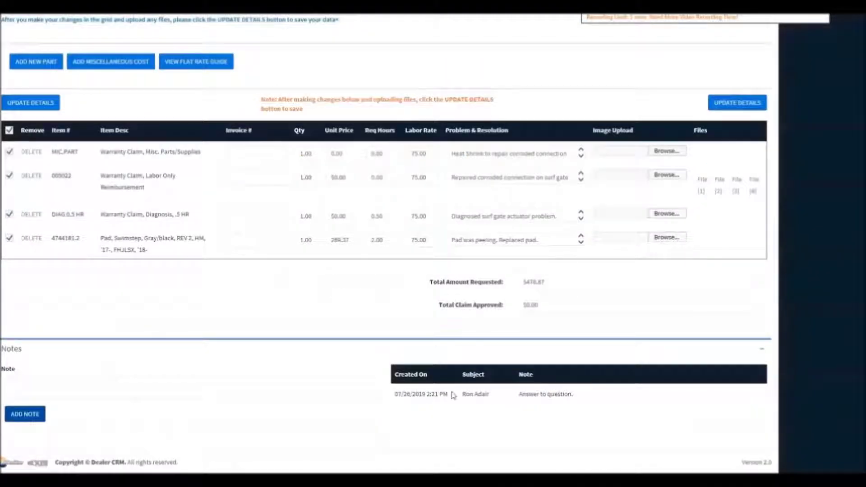
drag(581, 401, 404, 396)
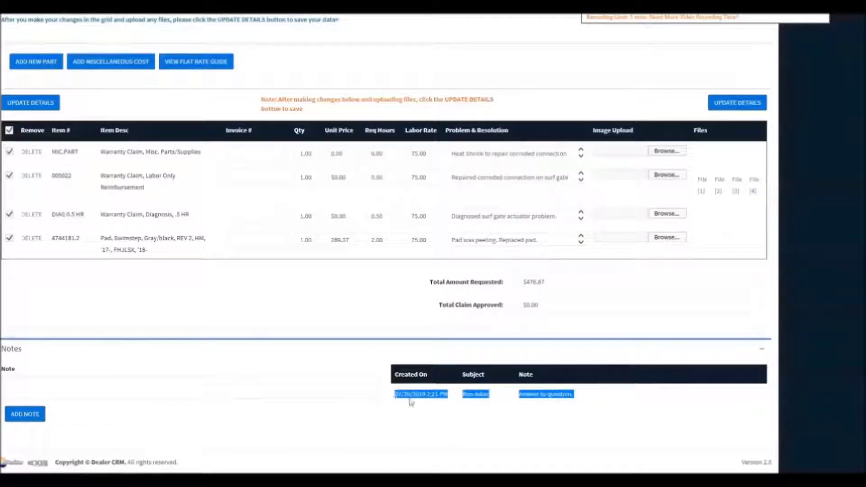
click(441, 401)
scroll(396, 409, up, 15)
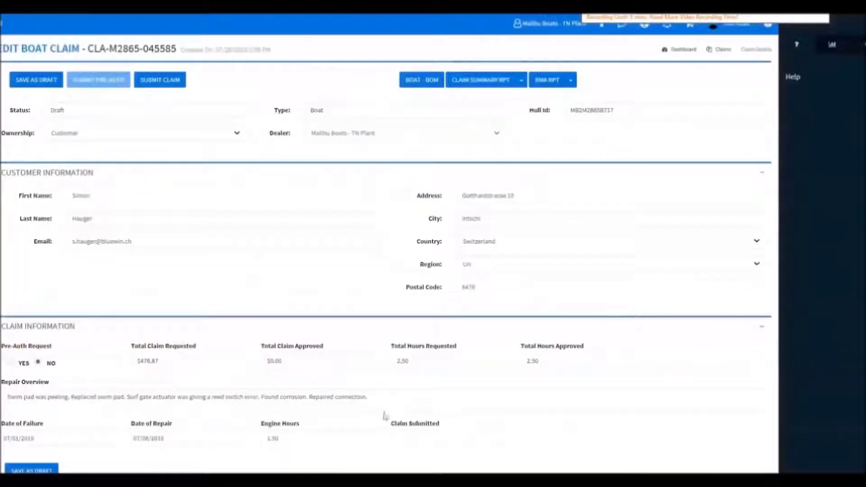